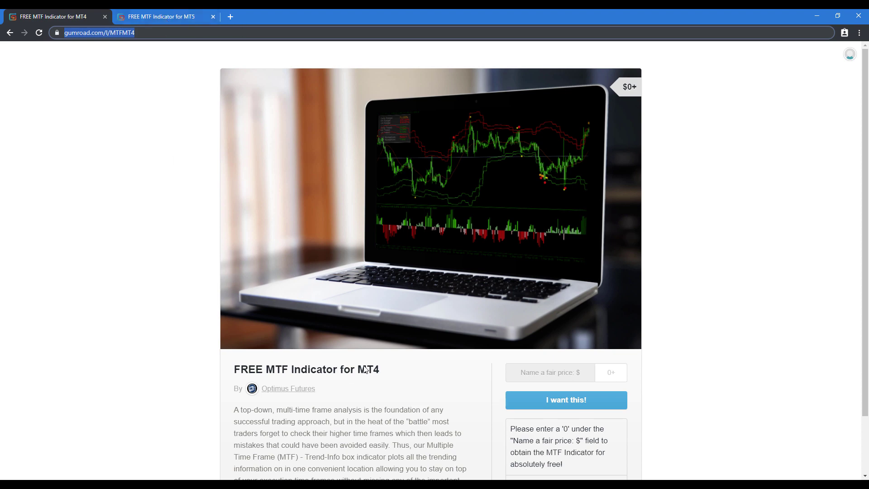
# - Switch to the 'FREE MTF Indicator for MT5' Gumroad product tab
pyautogui.click(190, 17)
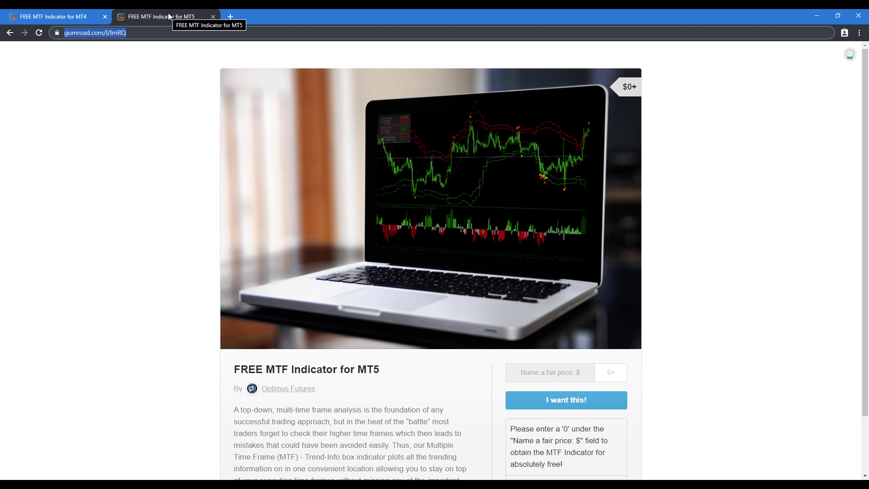
# - Enter a fair price of 0 for the MT5 indicator and choose 'I want this!'
pyautogui.scroll(-1, 561, 334)
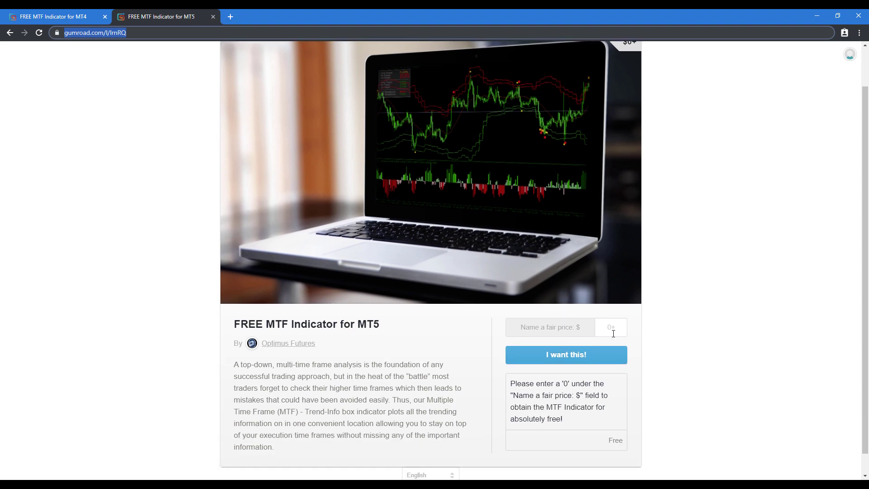
pyautogui.moveTo(526, 327); pyautogui.dragTo(564, 328)
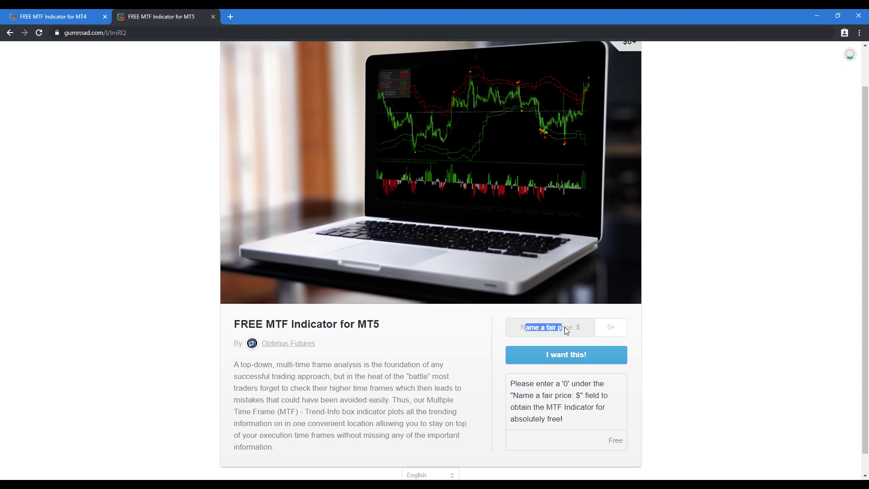
pyautogui.click(620, 332)
pyautogui.write('0')
pyautogui.click(596, 359)
# - Enter the buyer's e-mail address and complete the free $0 purchase with Get
pyautogui.click(421, 110)
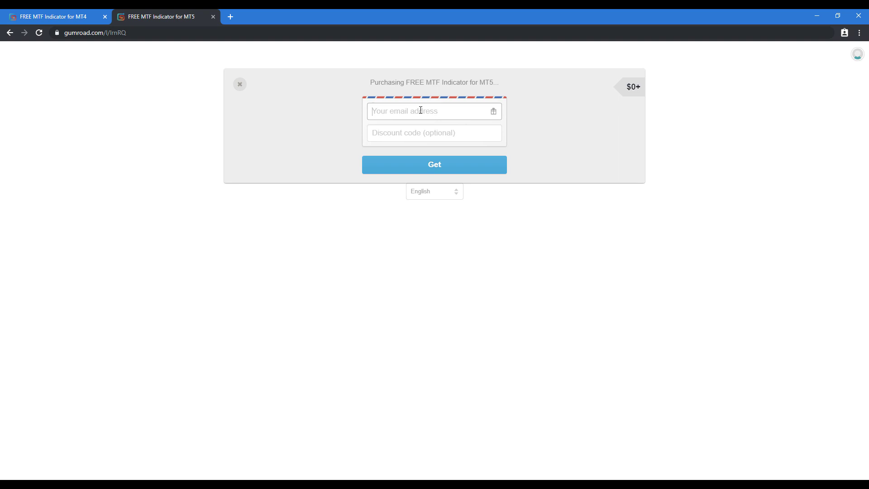
pyautogui.moveTo(465, 109); pyautogui.dragTo(373, 112)
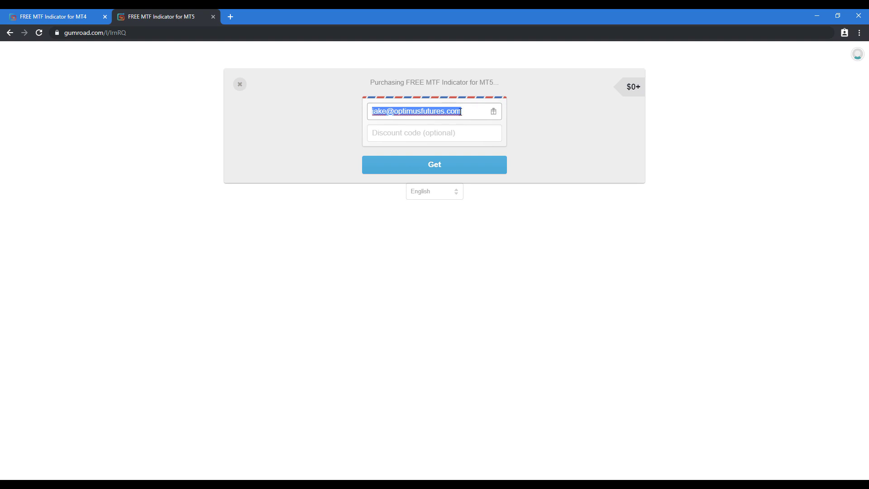
pyautogui.click(447, 166)
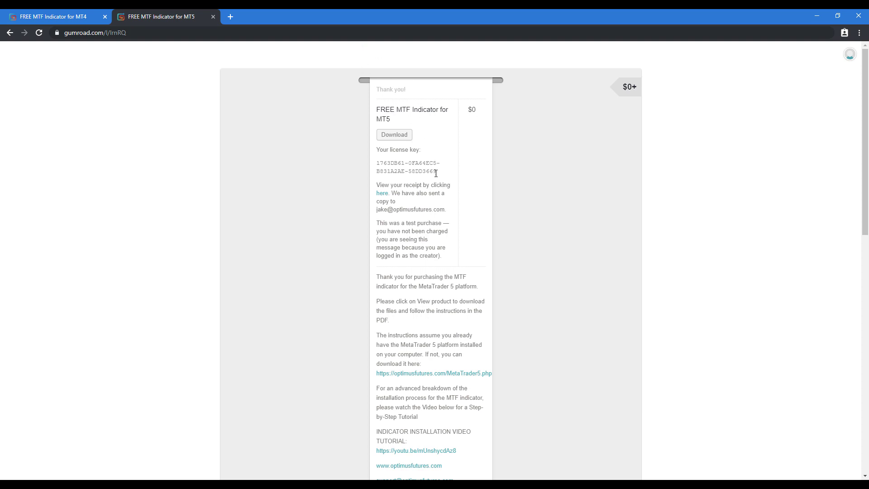
# - Select the whole license key on the Gumroad receipt for copying
pyautogui.moveTo(439, 175); pyautogui.dragTo(377, 164)
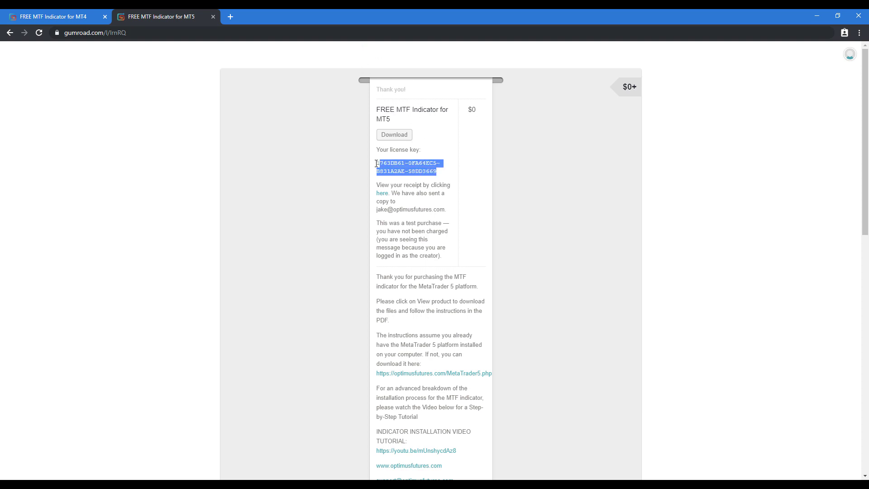
pyautogui.click(411, 171)
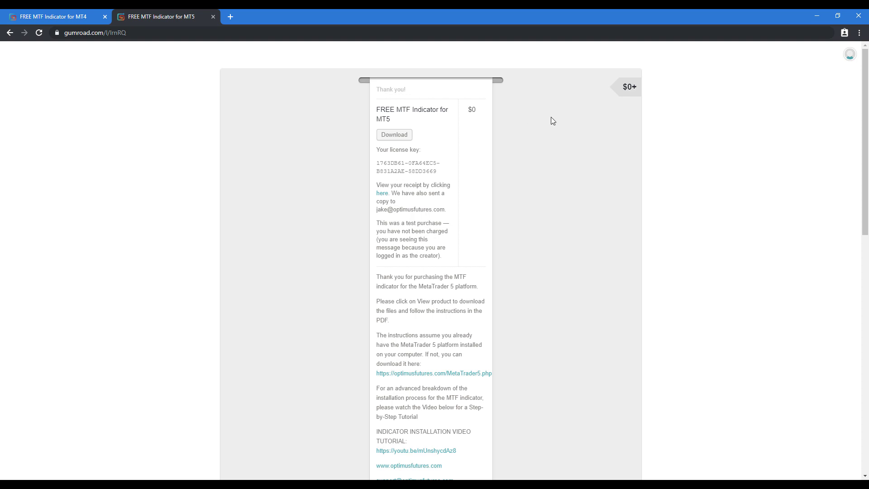
pyautogui.moveTo(437, 171); pyautogui.dragTo(376, 163)
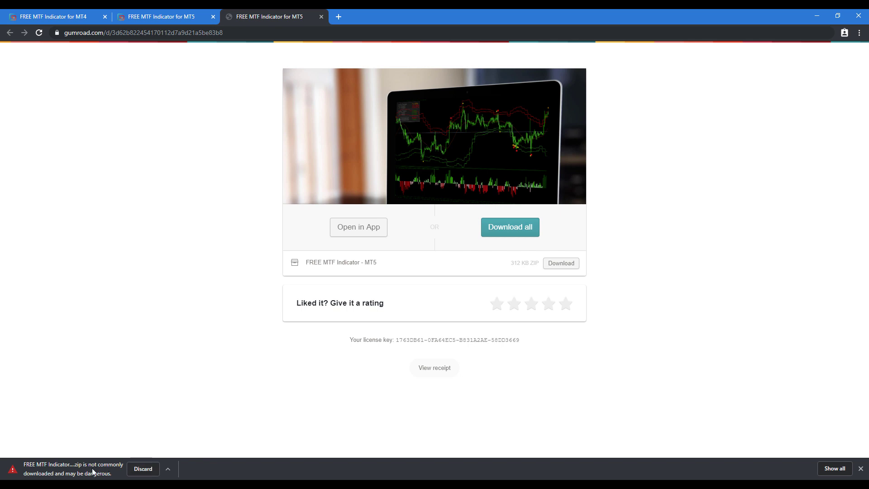
# - Keep the flagged zip download despite the warning and open the zip
pyautogui.click(170, 470)
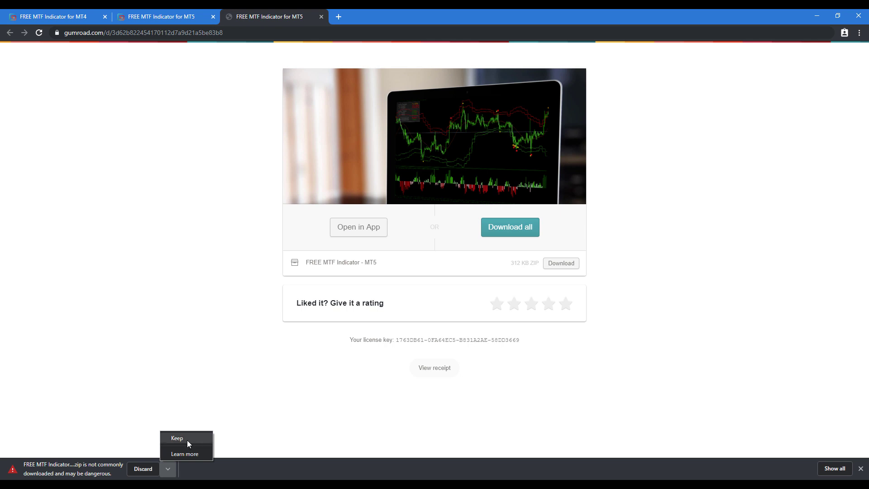
pyautogui.click(188, 441)
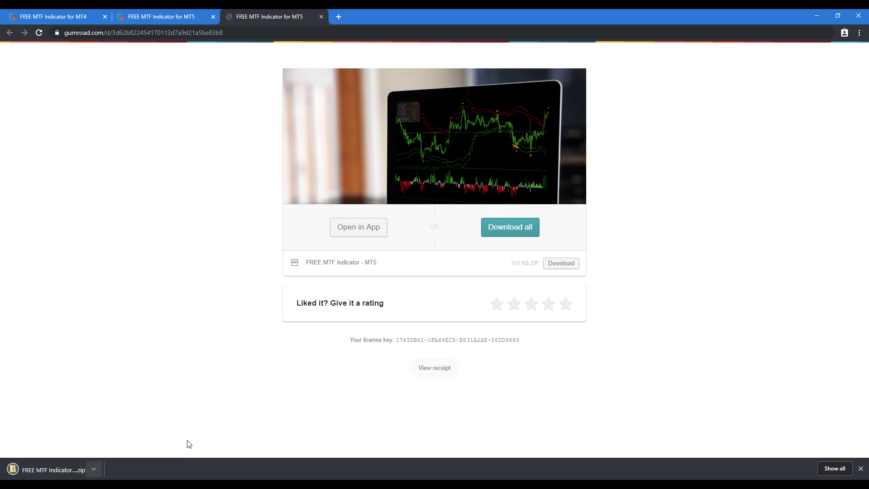
pyautogui.click(67, 472)
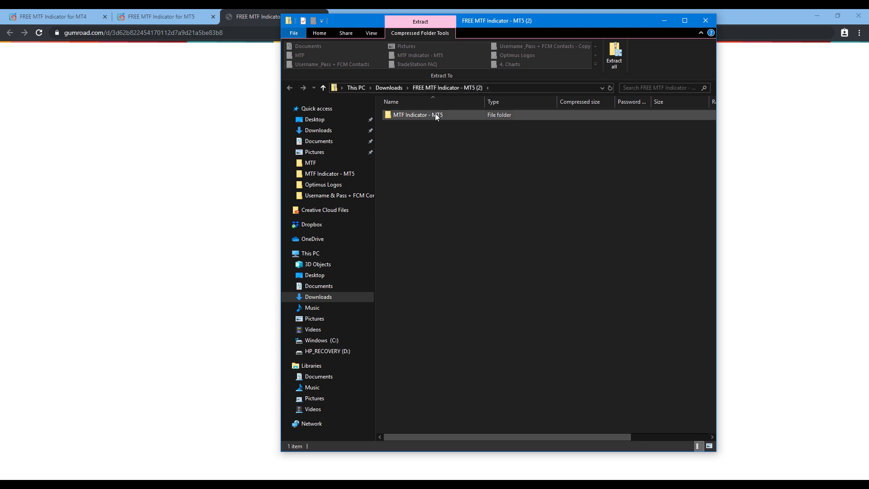
# - Return to the Free MTF Indicator folder and close the duplicate Explorer window
pyautogui.rightClick(409, 111)
pyautogui.click(543, 161)
pyautogui.doubleClick(425, 114)
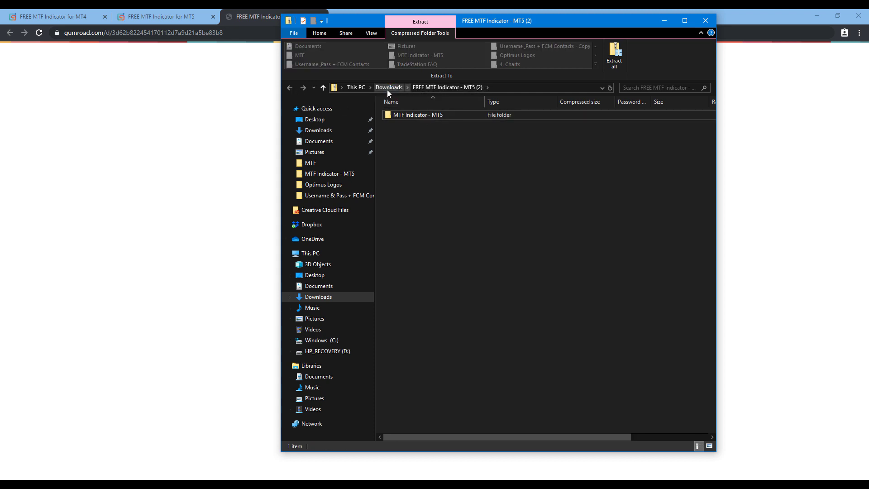
pyautogui.moveTo(99, 485)
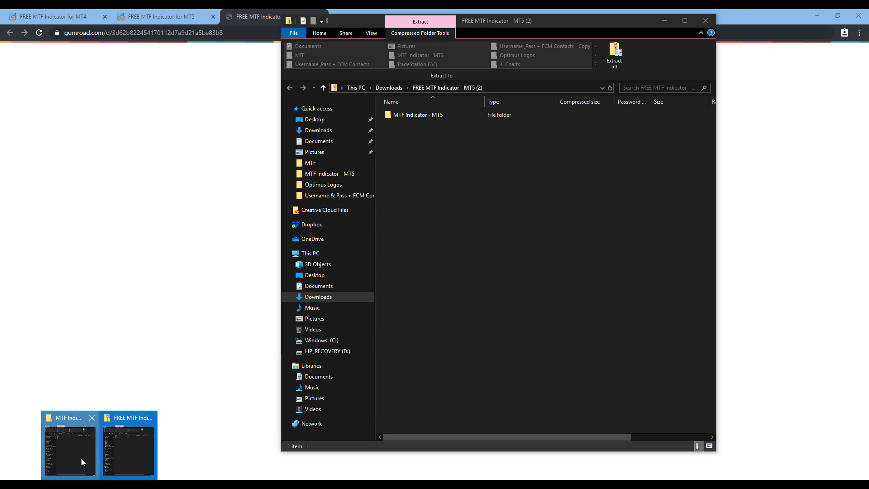
pyautogui.click(92, 462)
pyautogui.click(193, 101)
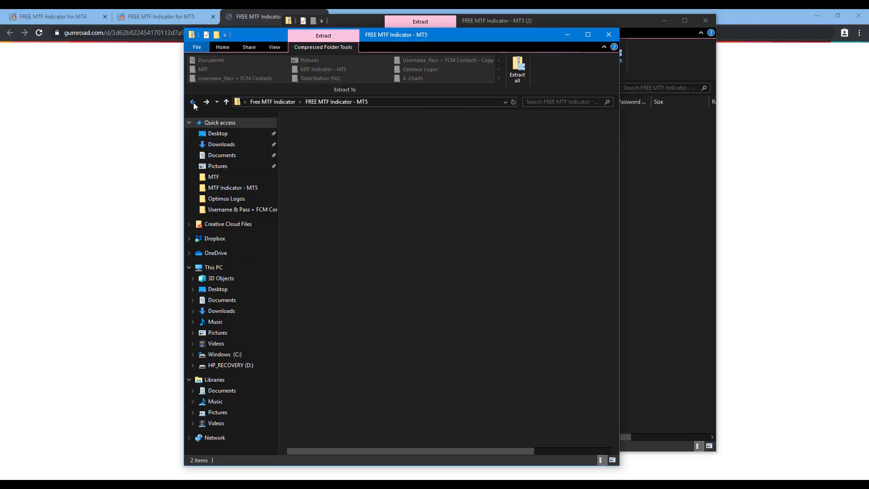
pyautogui.click(192, 102)
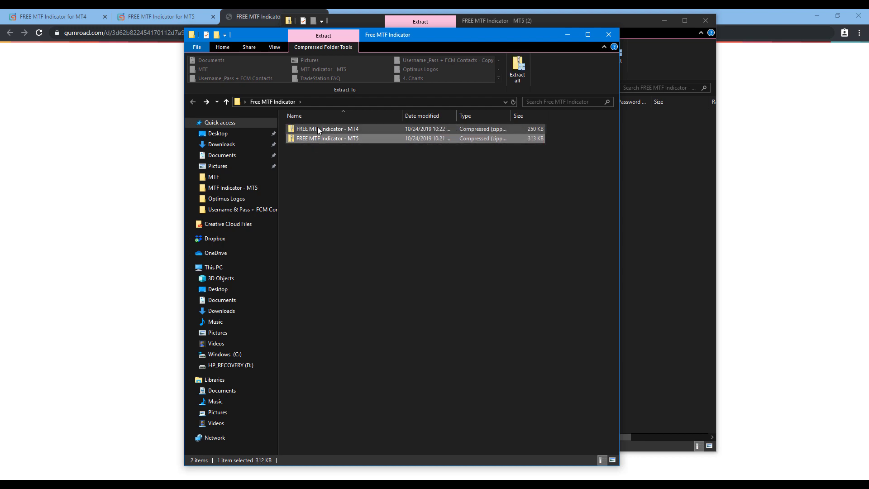
pyautogui.click(707, 21)
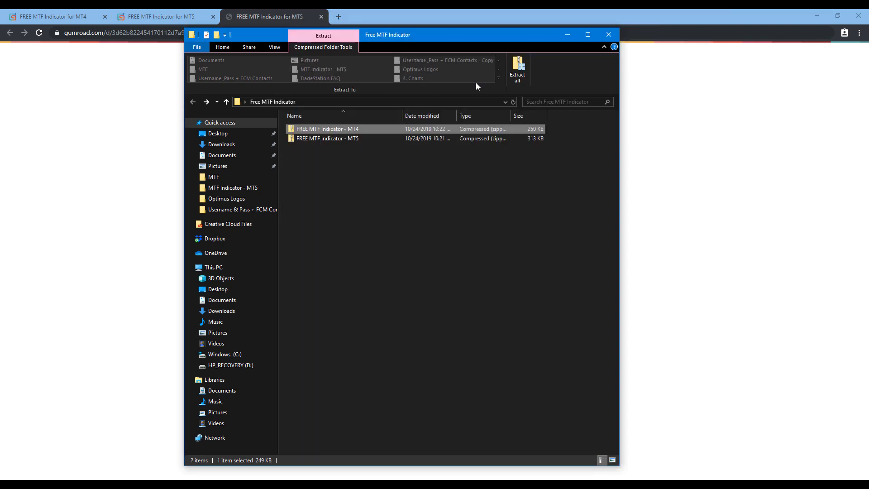
# - Open the MT5 zip's MTF Indicator - MT5 folder and centre the starter guide window
pyautogui.click(340, 138)
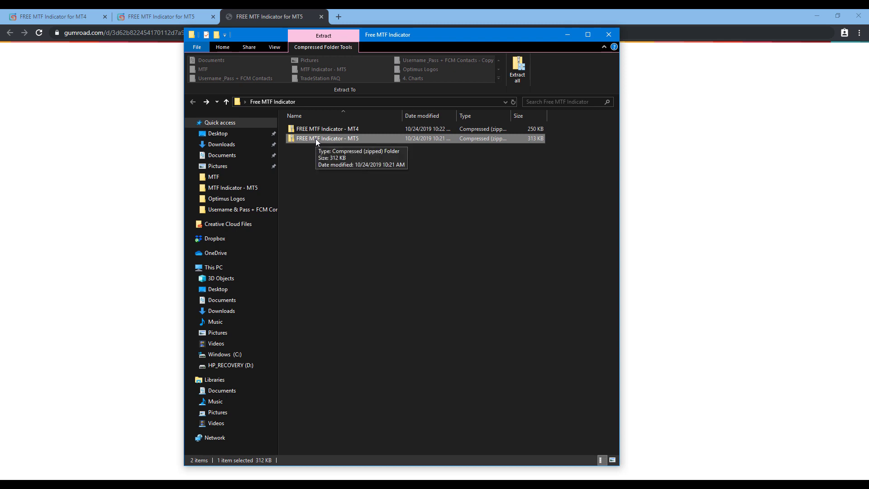
pyautogui.rightClick(316, 139)
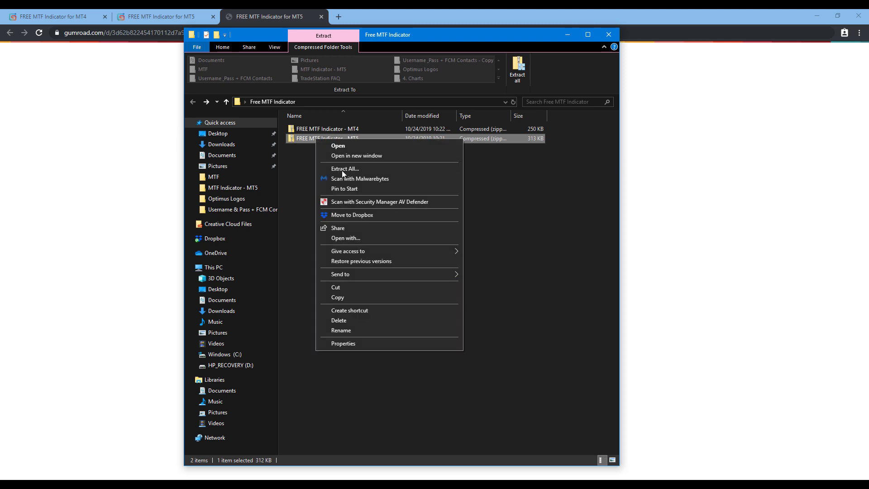
pyautogui.click(327, 148)
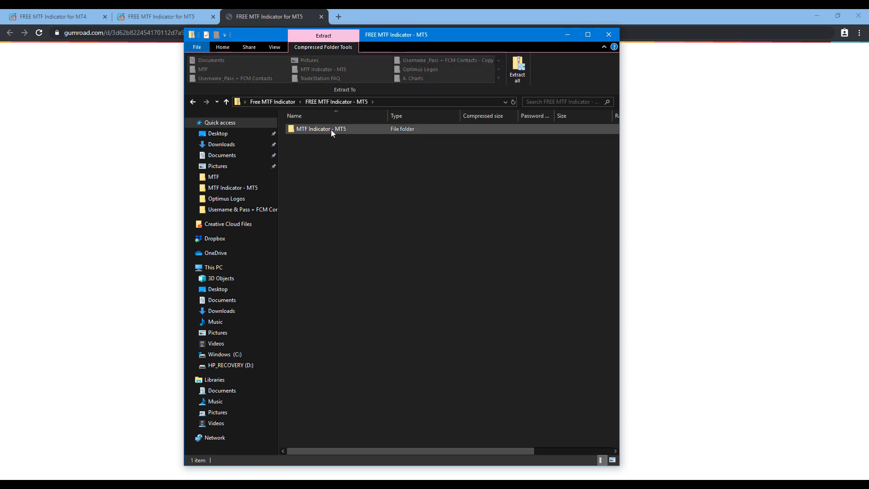
pyautogui.doubleClick(331, 129)
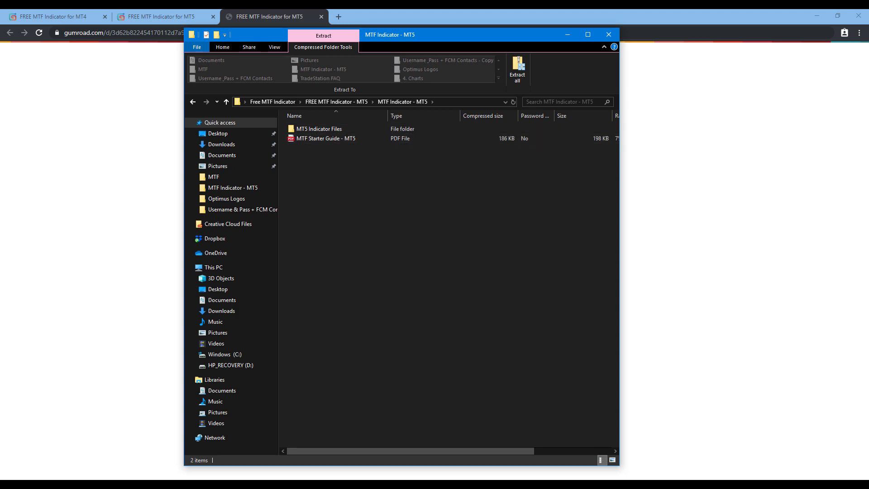
pyautogui.moveTo(0, 86); pyautogui.dragTo(529, 46)
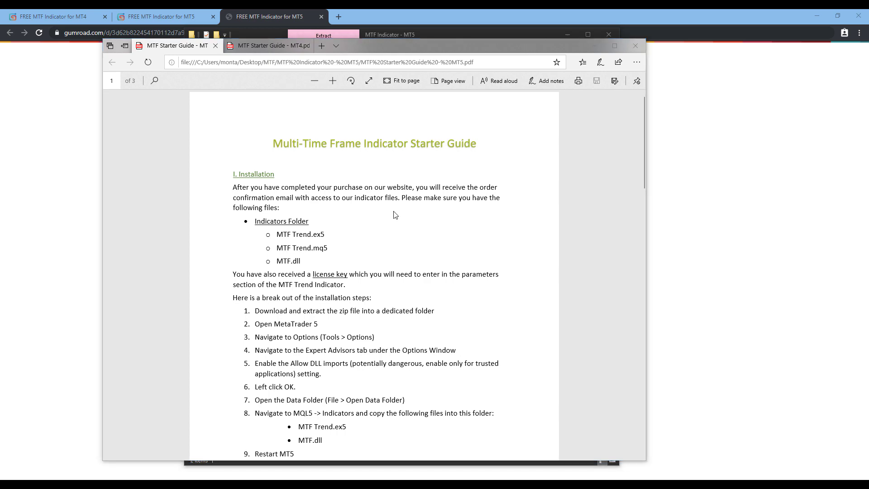
pyautogui.scroll(-10, 302, 241)
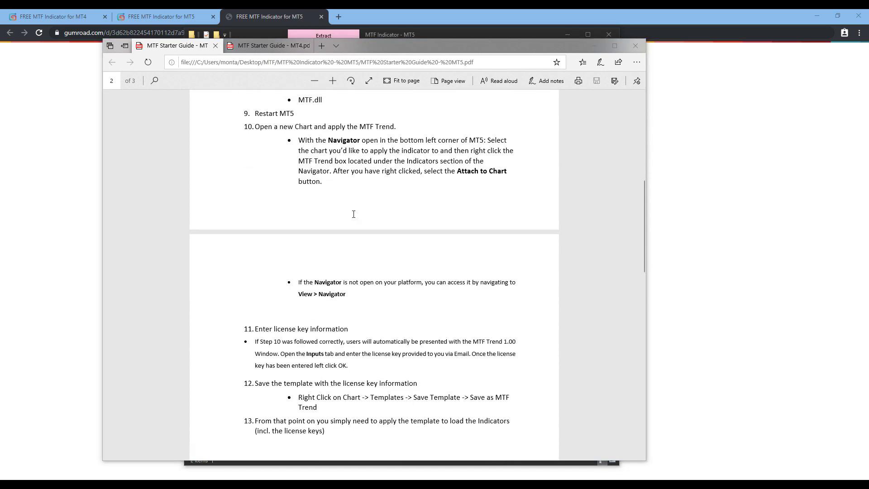
pyautogui.scroll(-1, 353, 207)
pyautogui.scroll(-4, 350, 163)
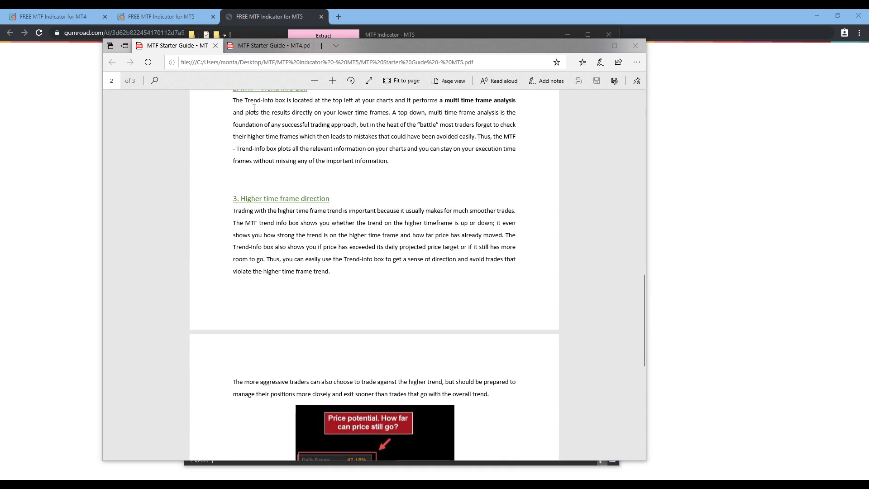
pyautogui.scroll(1, 350, 163)
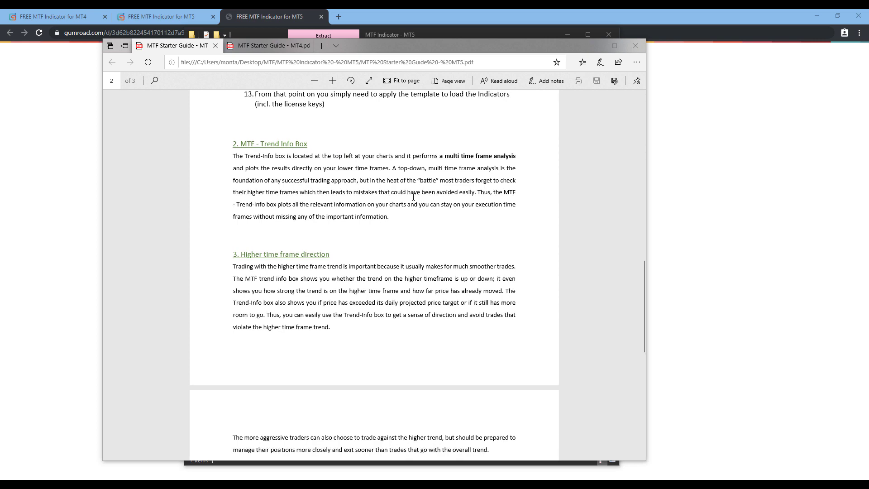
pyautogui.scroll(-2, 414, 197)
pyautogui.scroll(-2, 393, 284)
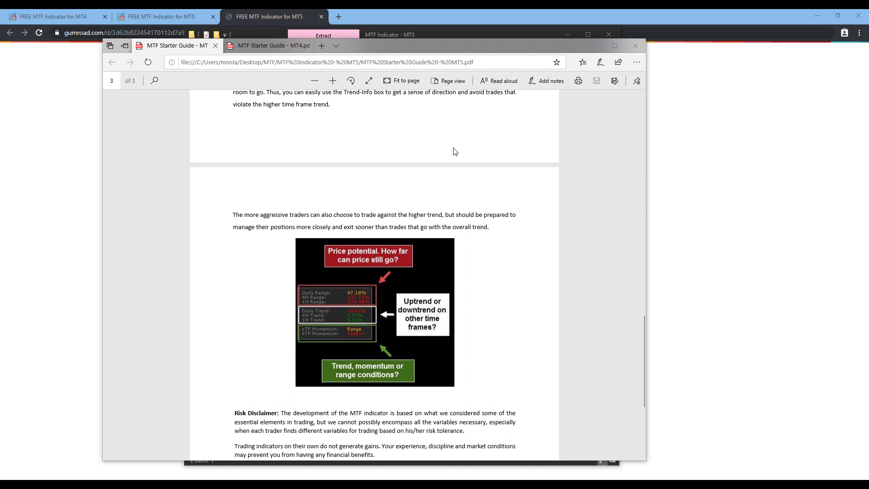
pyautogui.click(598, 49)
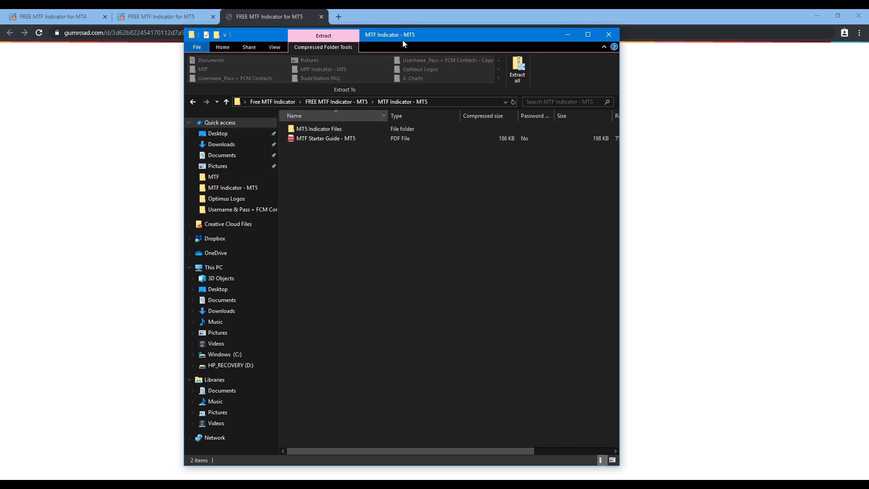
# - Enable Allow DLL imports under Options > Expert Advisors, then open the terminal's data folder
pyautogui.moveTo(408, 34); pyautogui.dragTo(0, 38)
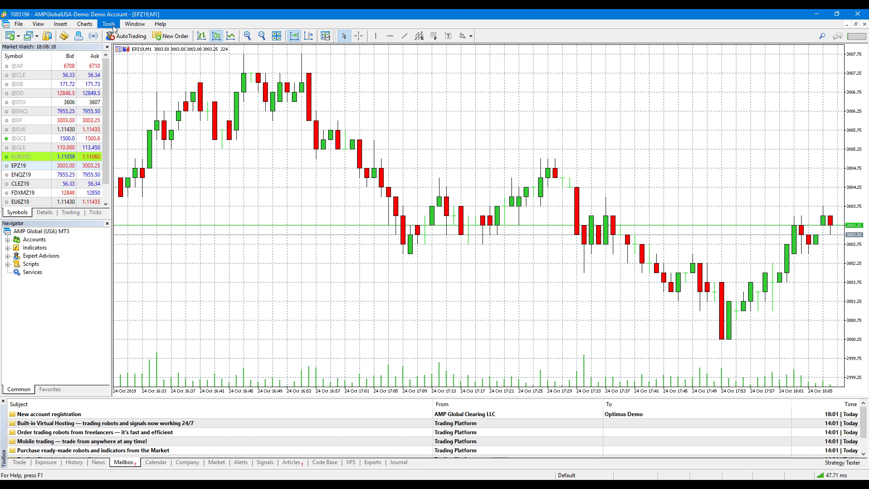
pyautogui.click(113, 27)
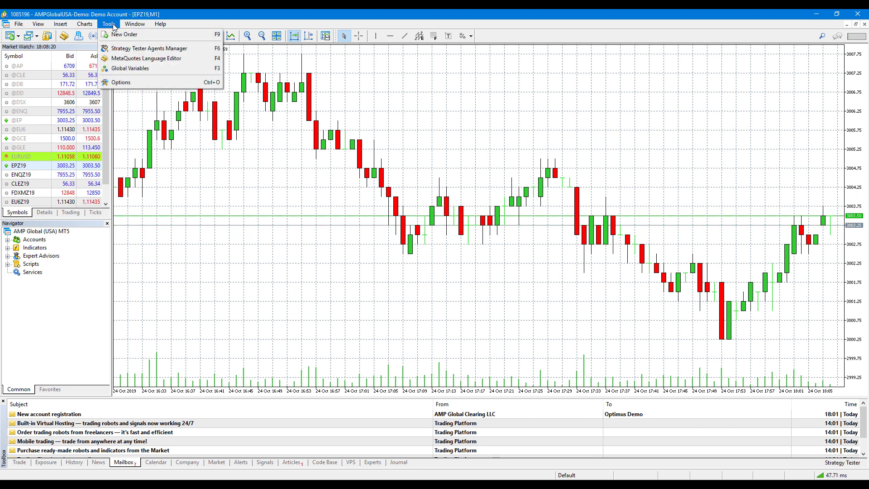
pyautogui.click(121, 82)
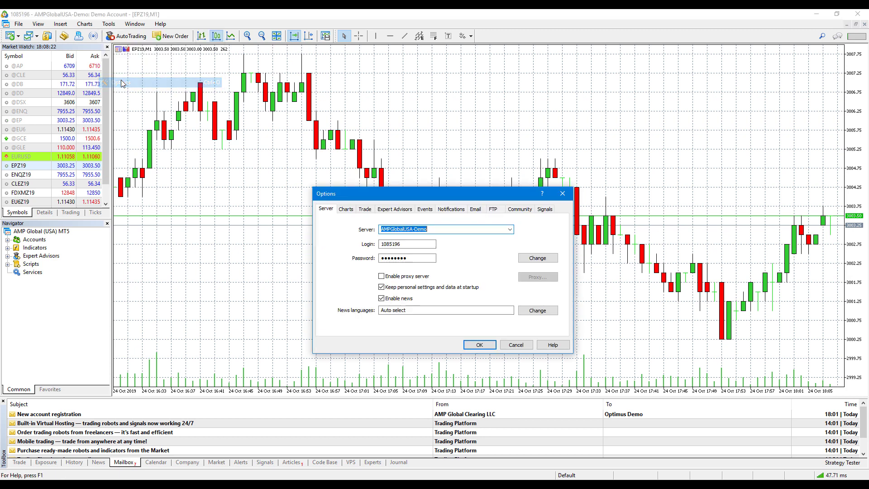
pyautogui.click(396, 209)
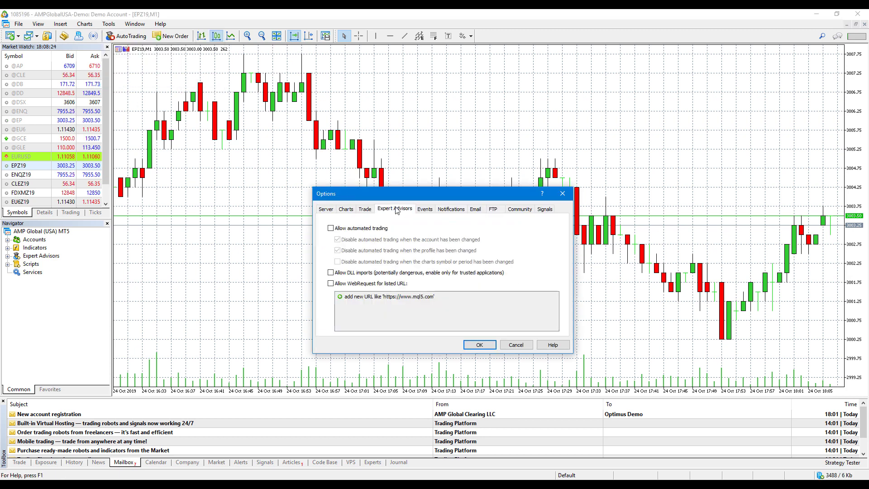
pyautogui.click(331, 273)
pyautogui.click(479, 345)
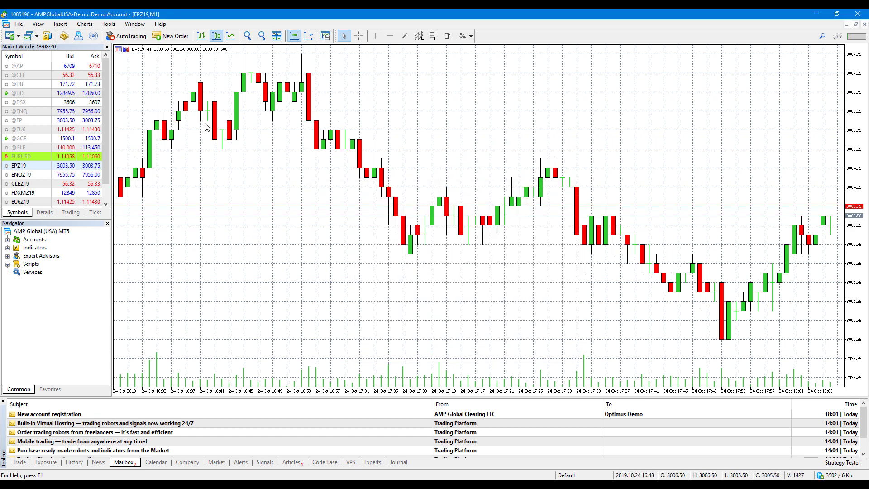
pyautogui.click(19, 24)
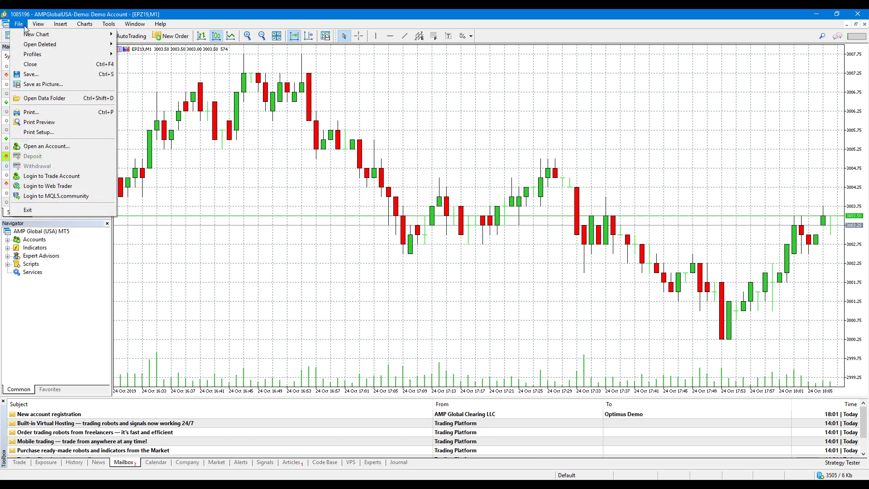
pyautogui.click(52, 98)
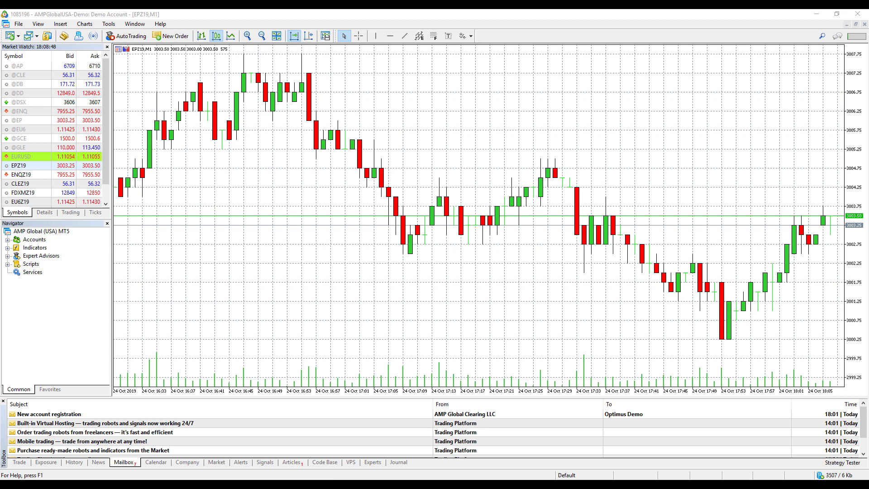
# - Arrange the data folder and MTF Indicator zip Explorer windows side by side
pyautogui.moveTo(52, 98); pyautogui.dragTo(724, 31)
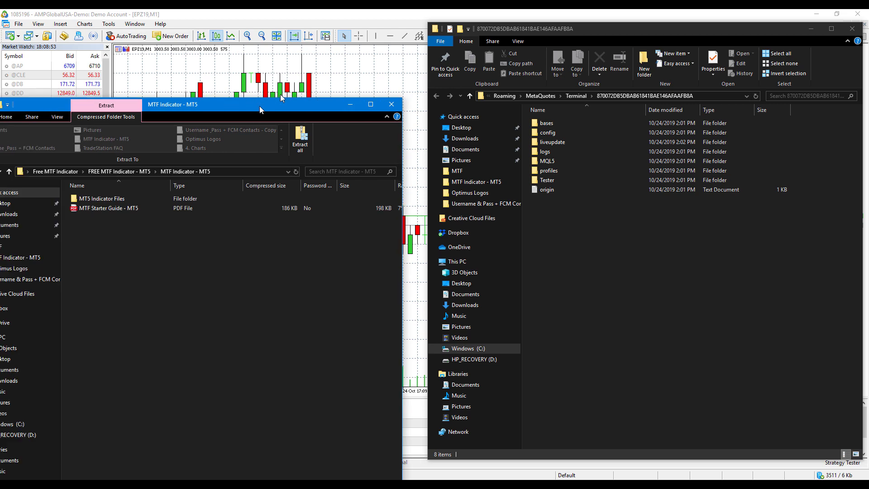
pyautogui.moveTo(254, 105); pyautogui.dragTo(289, 38)
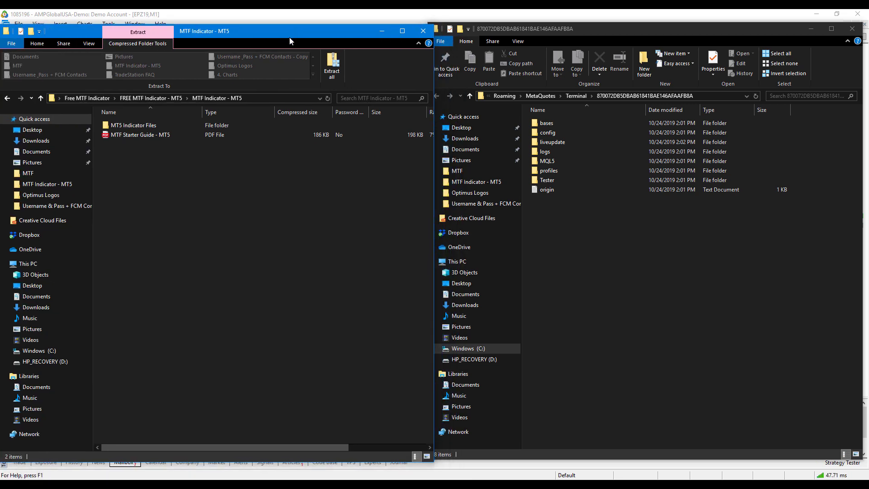
pyautogui.click(584, 256)
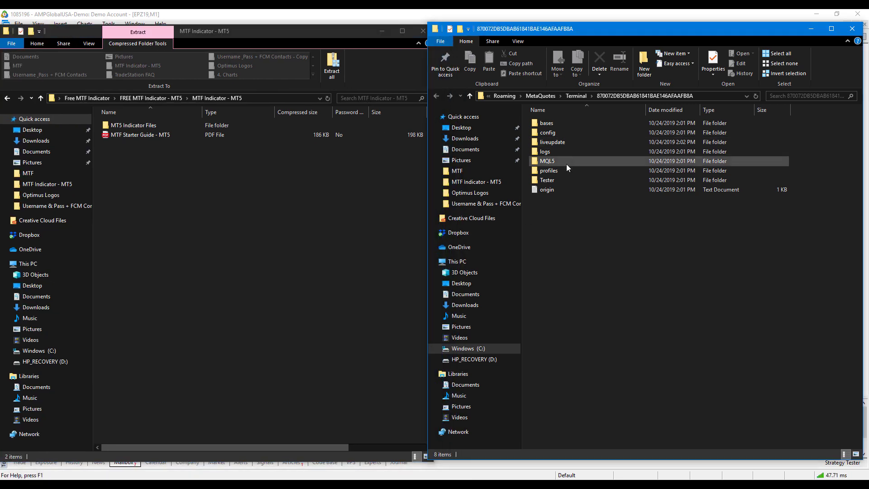
pyautogui.moveTo(533, 30); pyautogui.dragTo(529, 30)
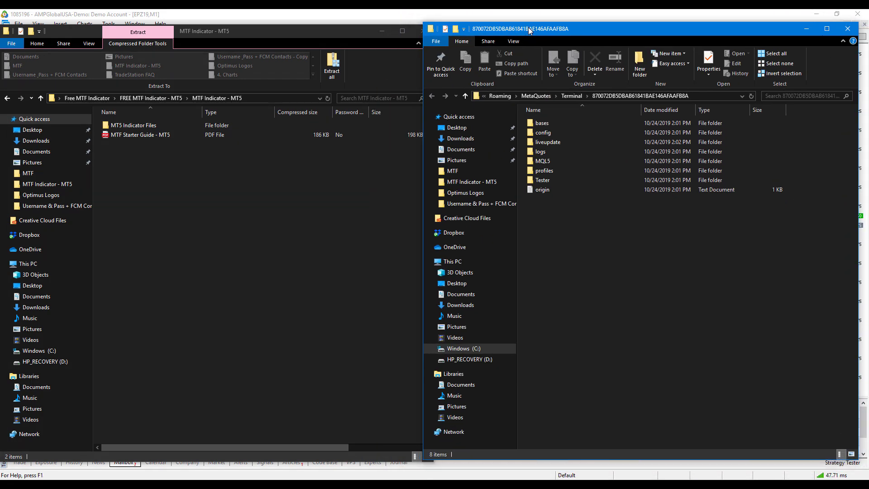
# - Open the MQL5 > Indicators folder in the data folder window
pyautogui.click(551, 159)
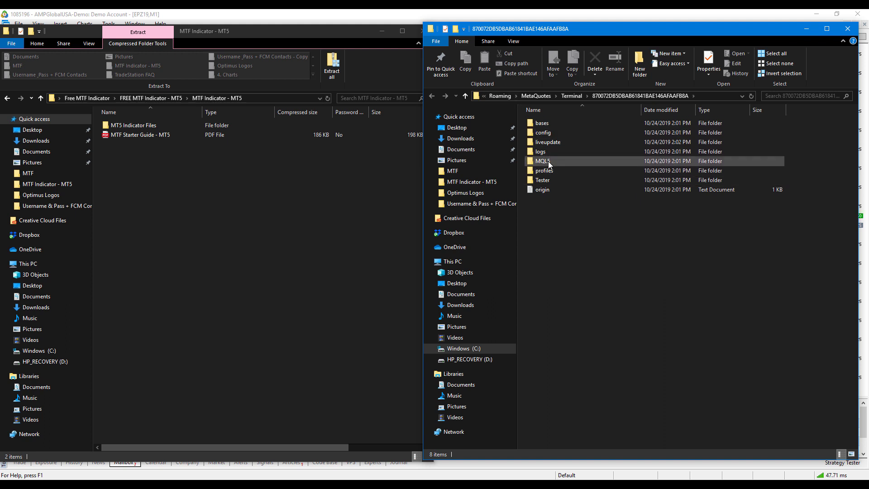
pyautogui.click(542, 170)
pyautogui.click(548, 162)
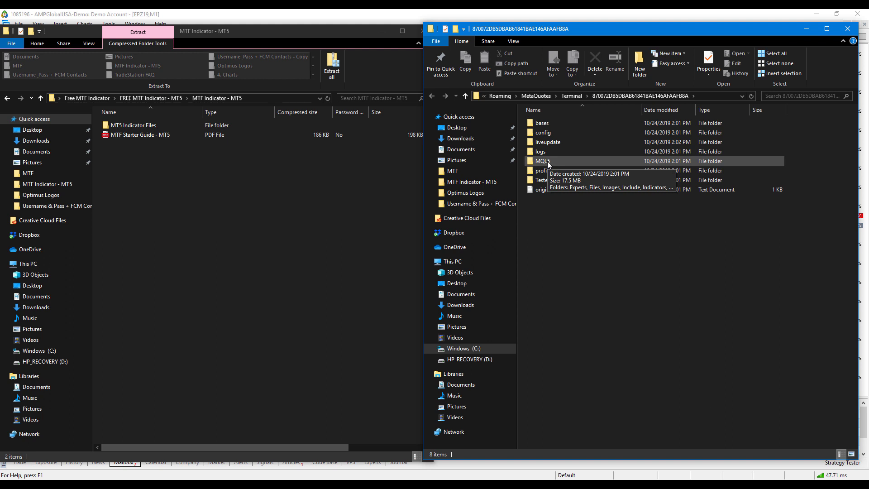
pyautogui.doubleClick(547, 161)
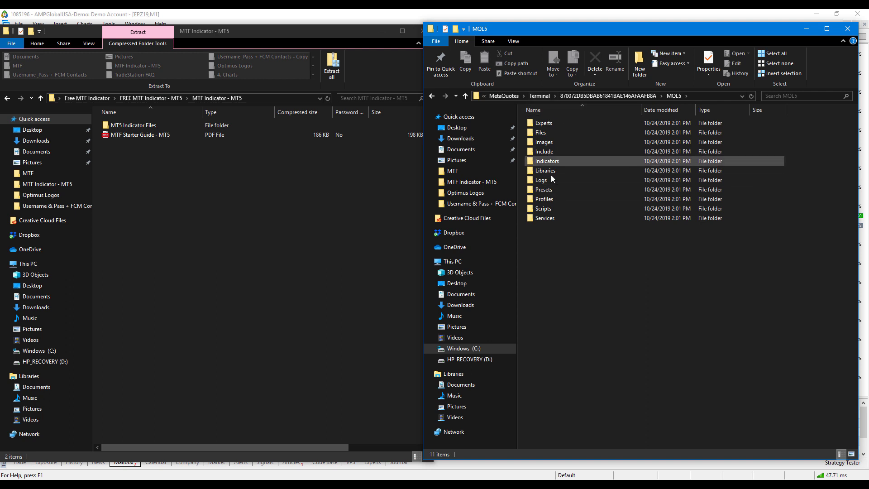
pyautogui.doubleClick(556, 162)
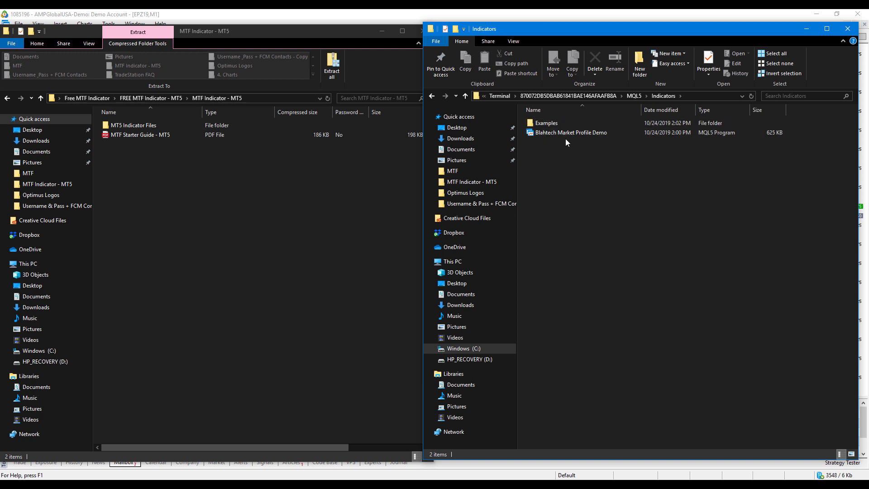
# - Open the zip's MT5 Indicator Files folder showing MTF Trend and MTF.dll
pyautogui.click(238, 37)
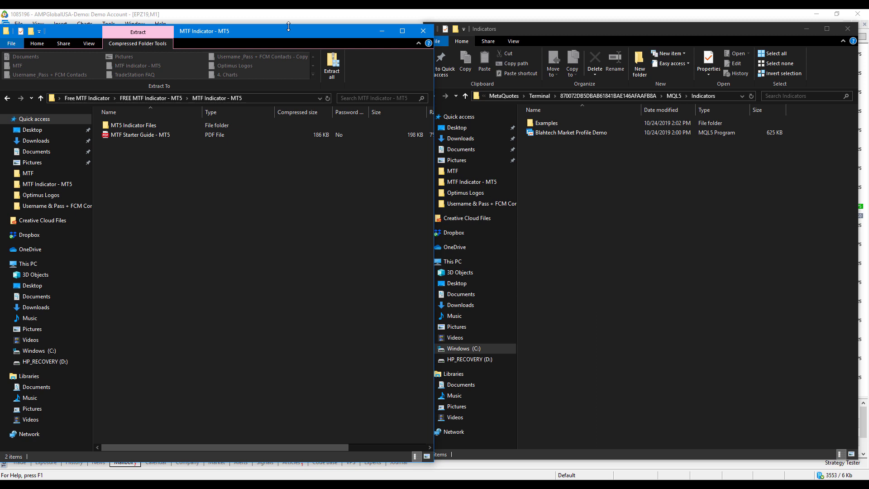
pyautogui.doubleClick(145, 127)
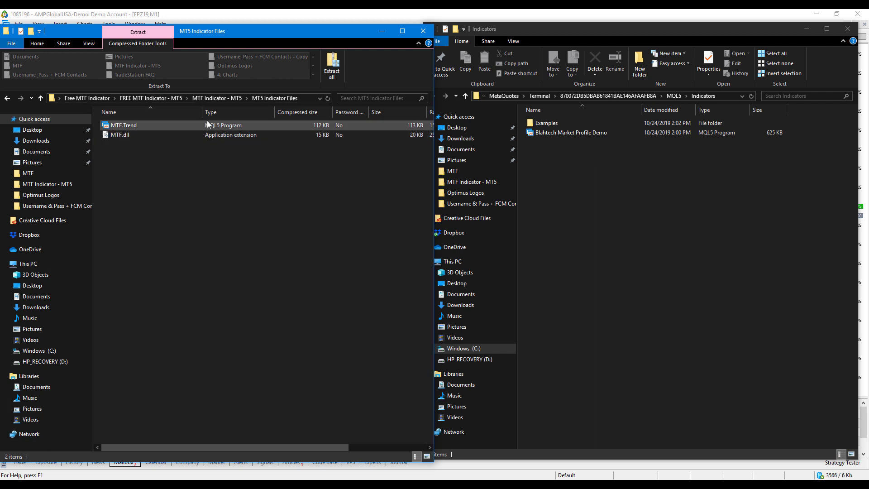
pyautogui.click(217, 129)
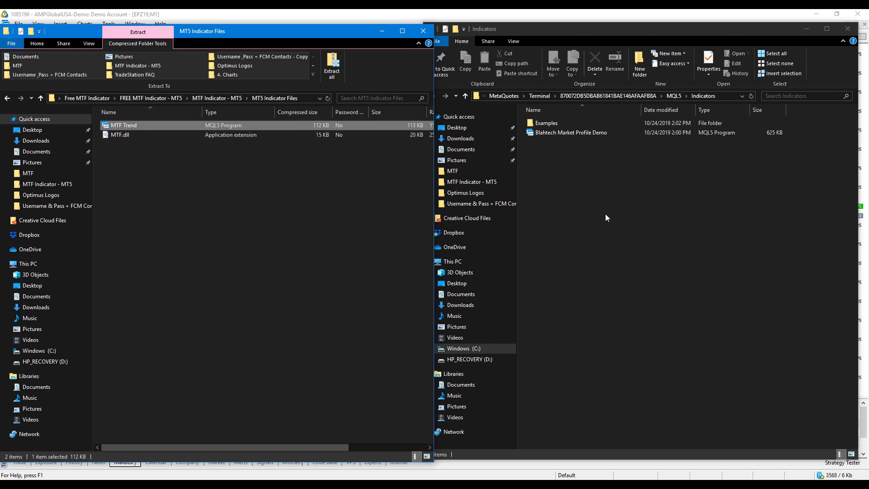
pyautogui.click(161, 139)
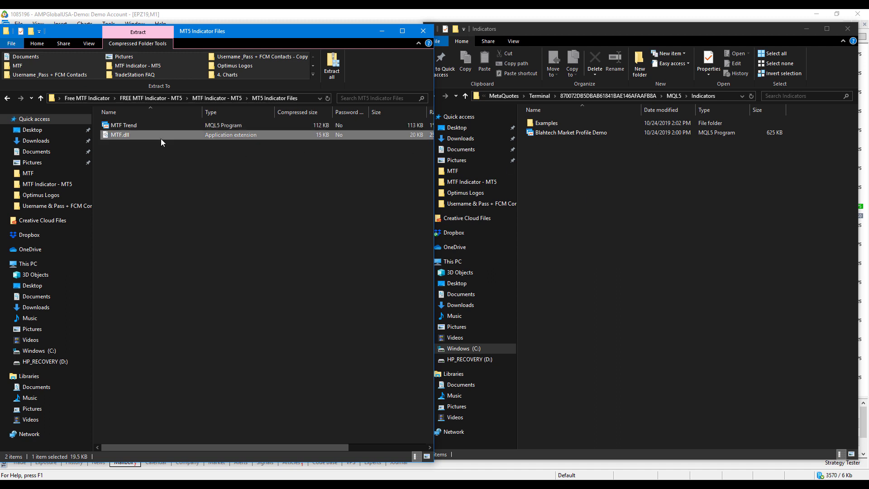
# - Select MTF Trend and MTF.dll and copy them into the Indicators folder
pyautogui.moveTo(176, 169); pyautogui.dragTo(161, 151)
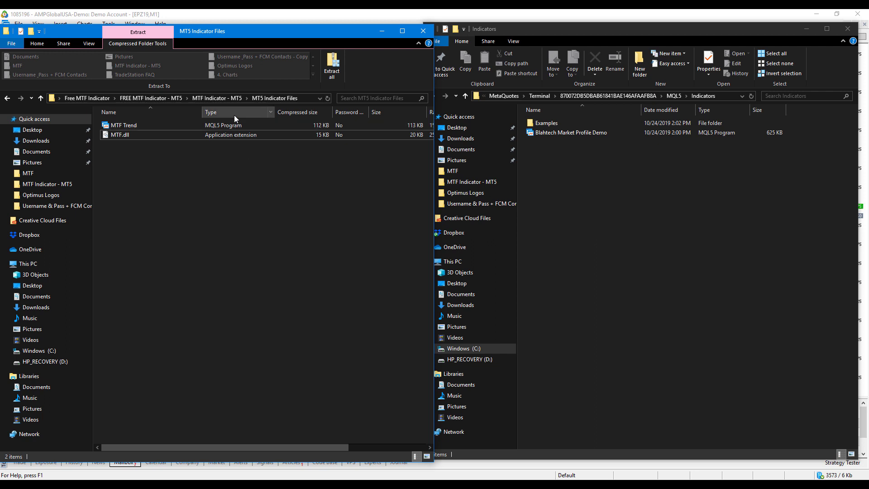
pyautogui.click(220, 124)
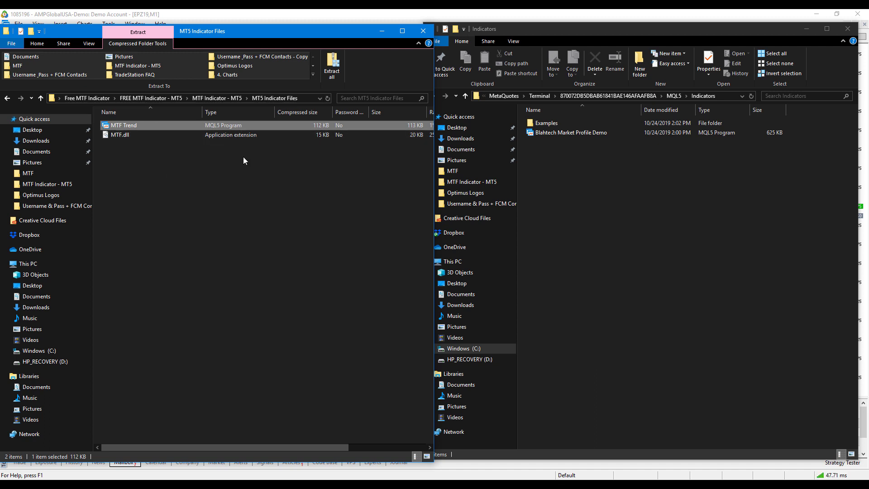
pyautogui.moveTo(258, 156); pyautogui.dragTo(602, 198)
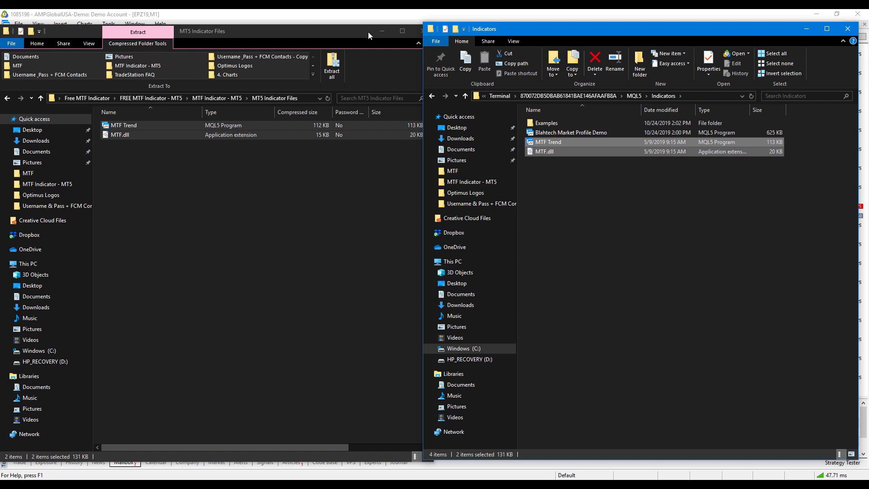
# - Close the zip window and maximize the Indicators folder window
pyautogui.click(328, 33)
pyautogui.click(424, 30)
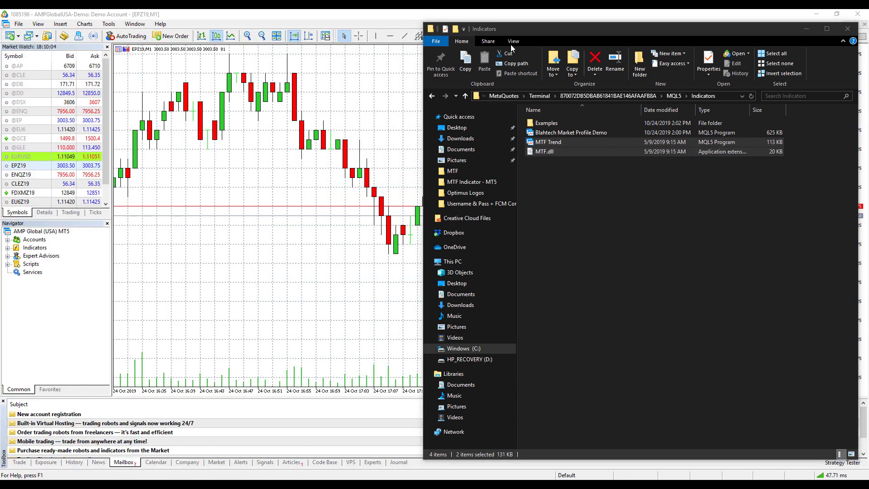
pyautogui.doubleClick(502, 30)
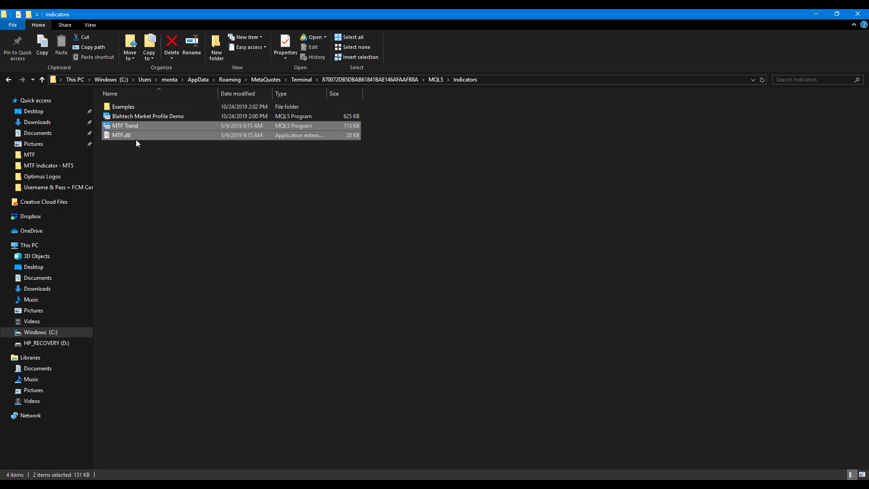
# - Close the Indicators folder window and expand Indicators in the Navigator
pyautogui.click(862, 13)
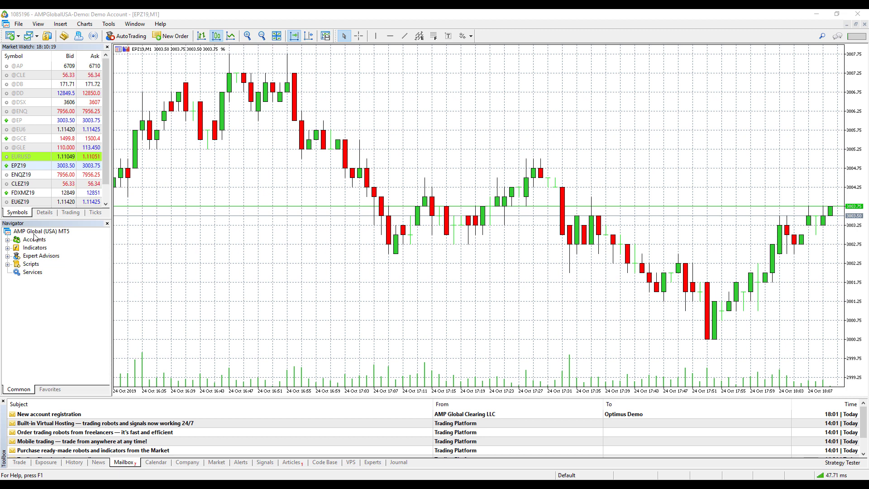
pyautogui.click(7, 247)
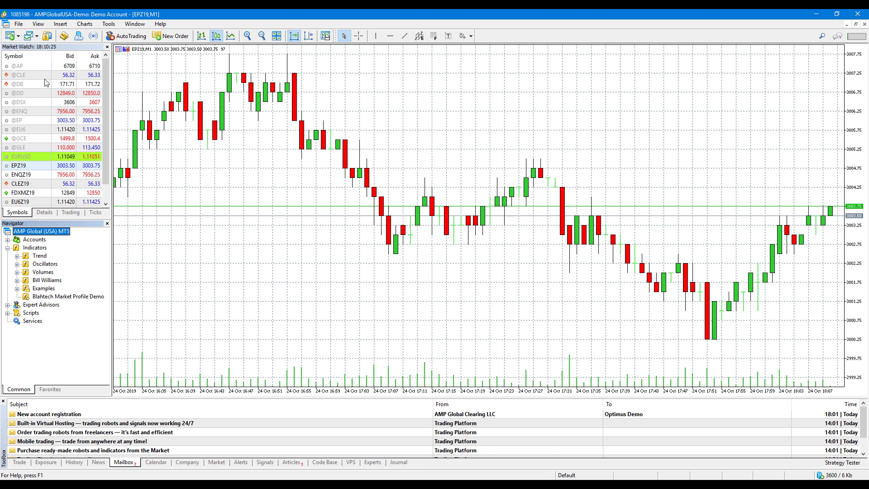
pyautogui.click(39, 24)
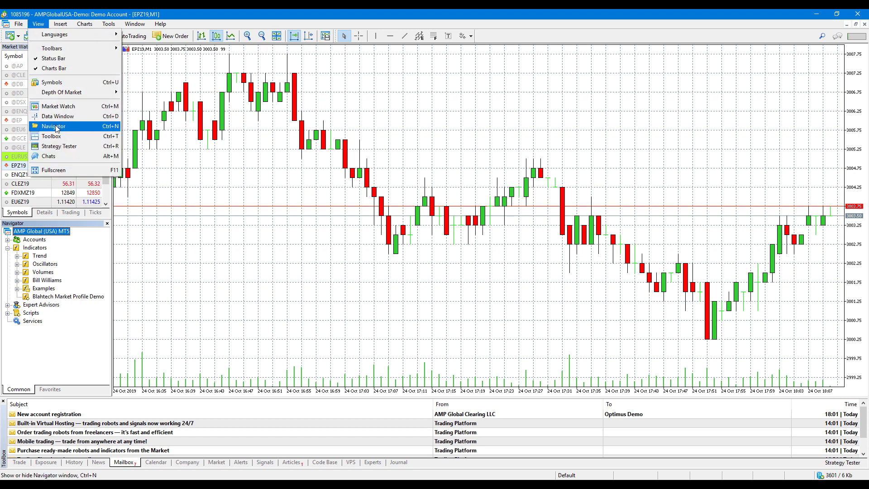
pyautogui.click(274, 206)
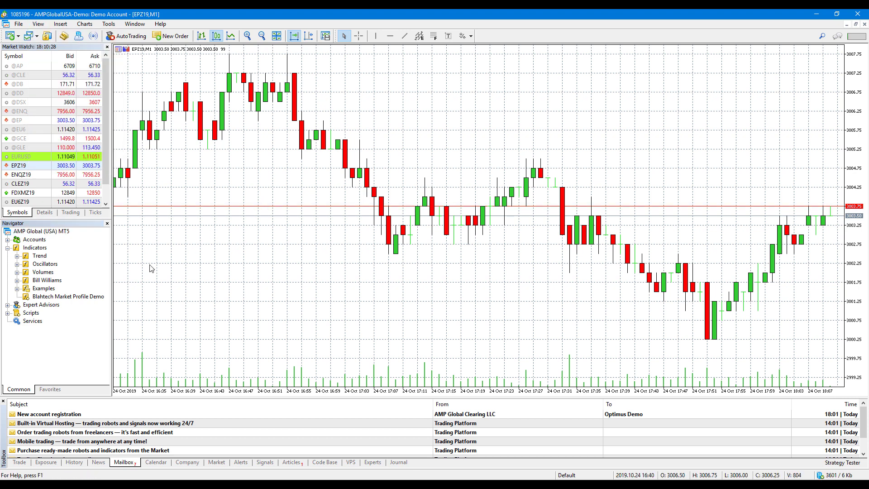
# - Refresh the Navigator's Indicators list and select the newly listed MTF Trend
pyautogui.rightClick(31, 253)
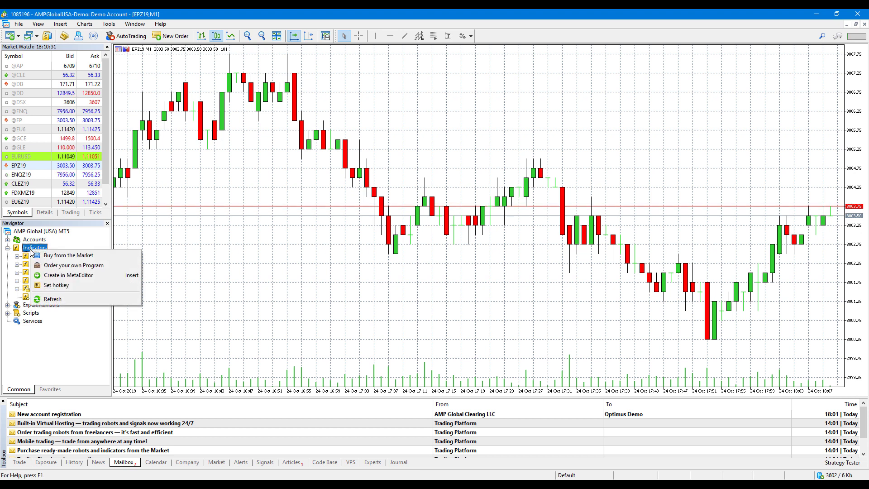
pyautogui.click(53, 299)
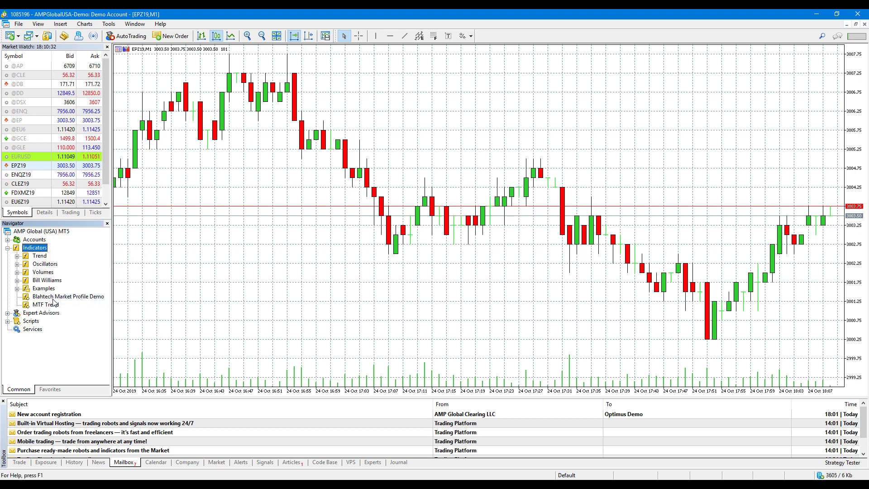
pyautogui.click(48, 306)
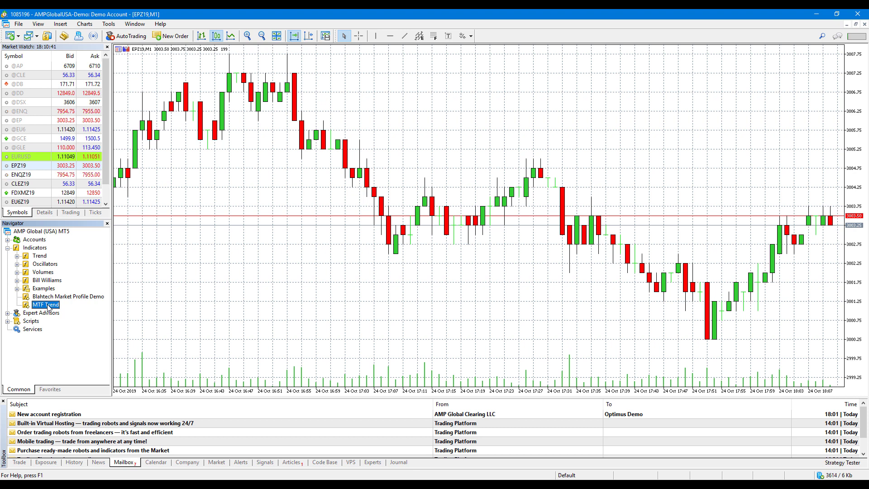
pyautogui.rightClick(34, 248)
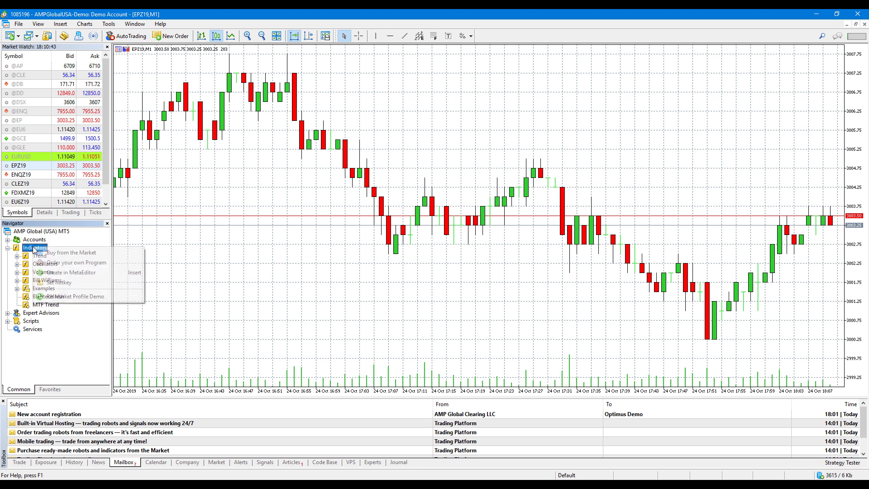
pyautogui.click(84, 350)
pyautogui.click(46, 305)
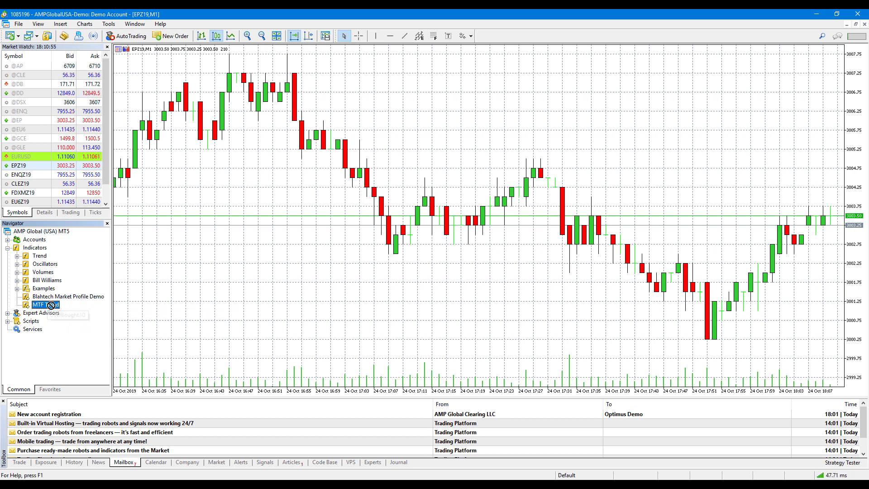
# - Attach MTF Trend to the chart and clear the licenseKey placeholder on its Inputs tab
pyautogui.moveTo(53, 310); pyautogui.dragTo(239, 231)
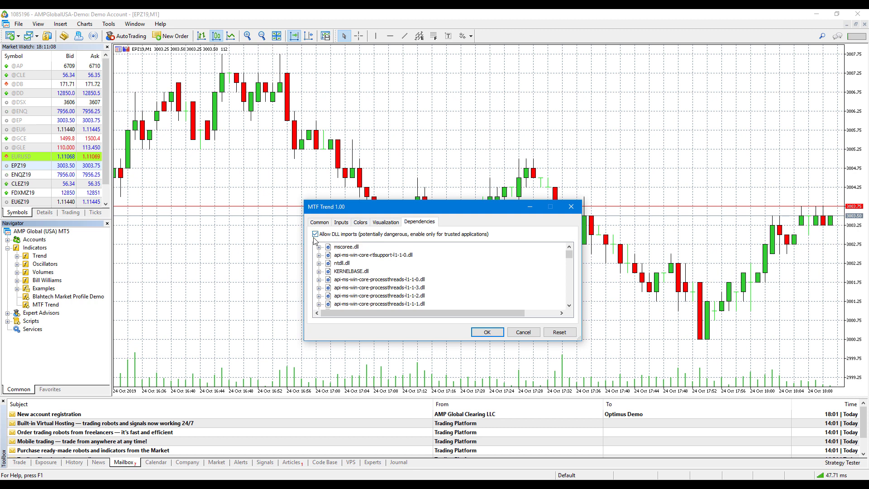
pyautogui.click(342, 223)
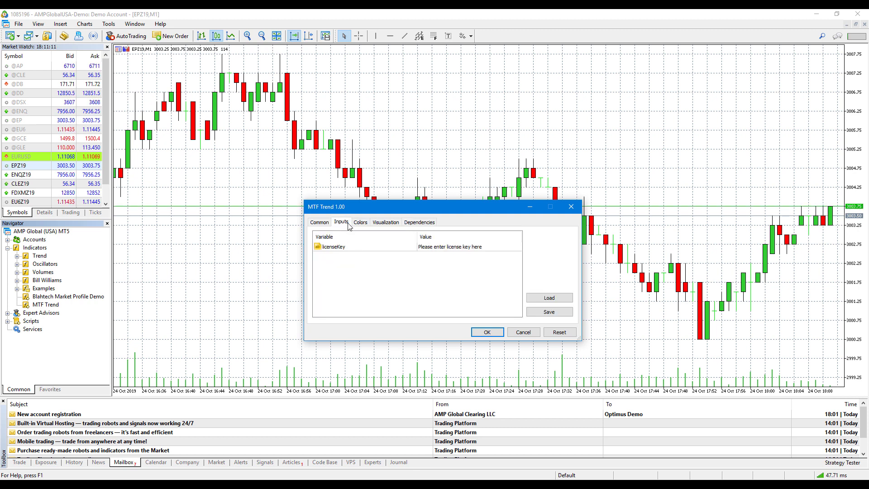
pyautogui.click(450, 245)
pyautogui.click(444, 245)
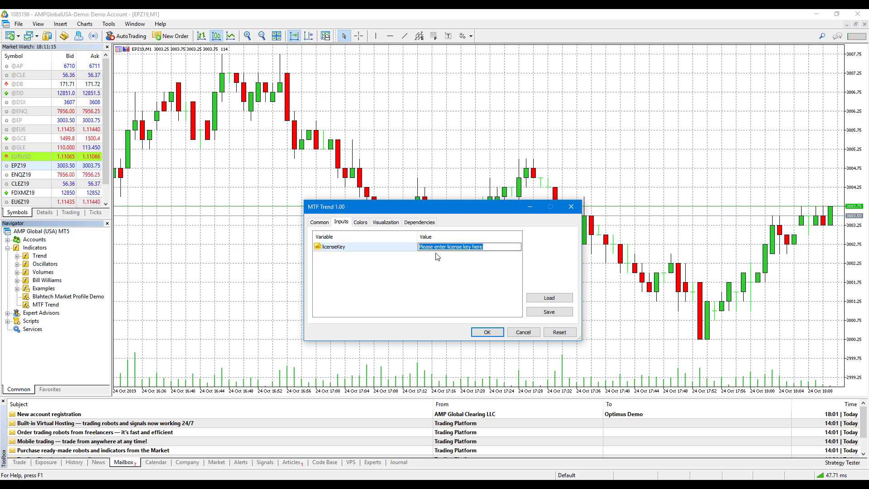
pyautogui.press('BackSpace')
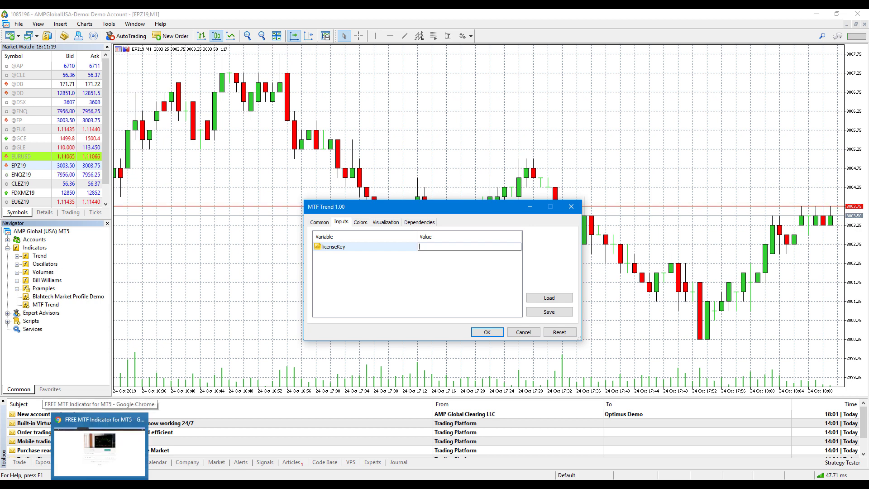
# - Copy the license key from the Gumroad receipt for FREE MTF Indicator for MT5 in Chrome
pyautogui.click(117, 470)
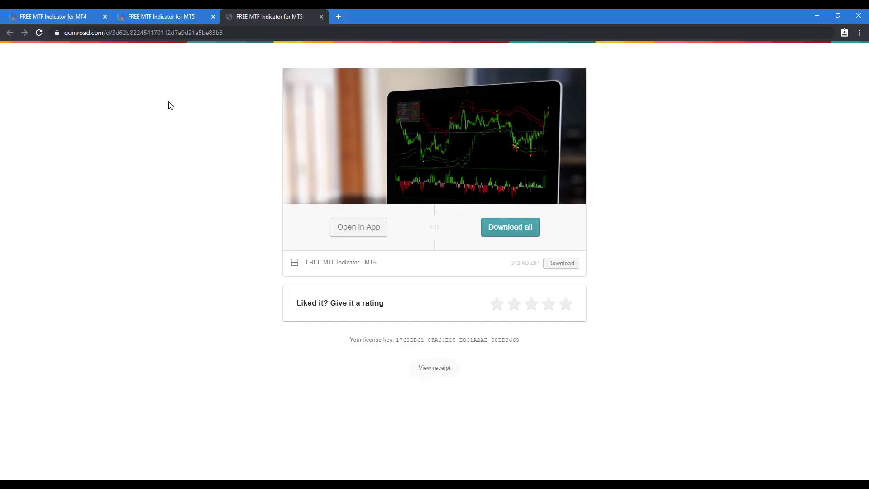
pyautogui.click(178, 10)
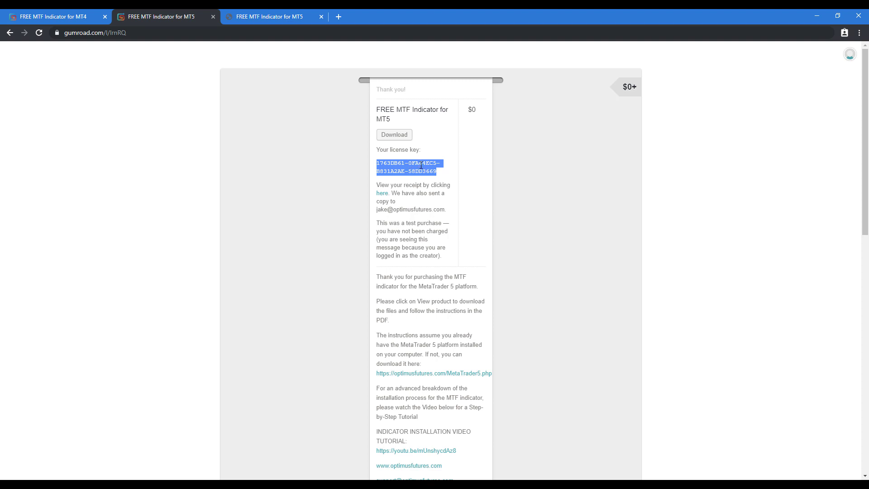
pyautogui.rightClick(420, 165)
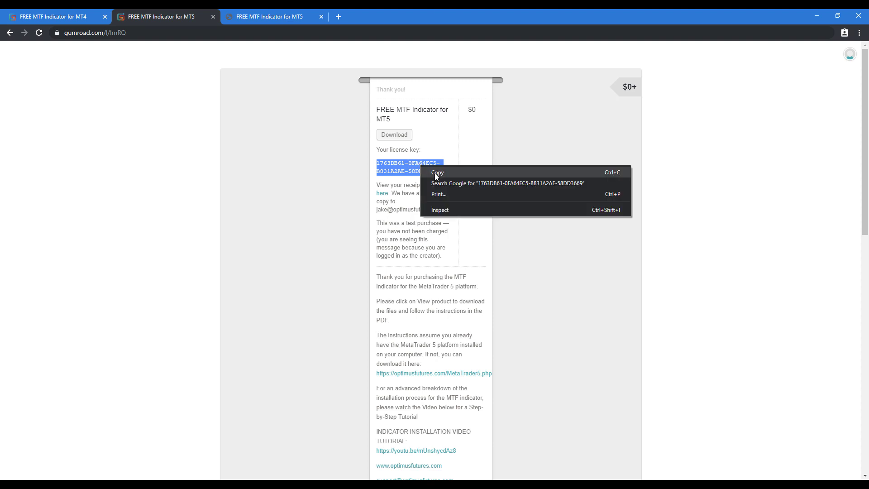
pyautogui.click(435, 175)
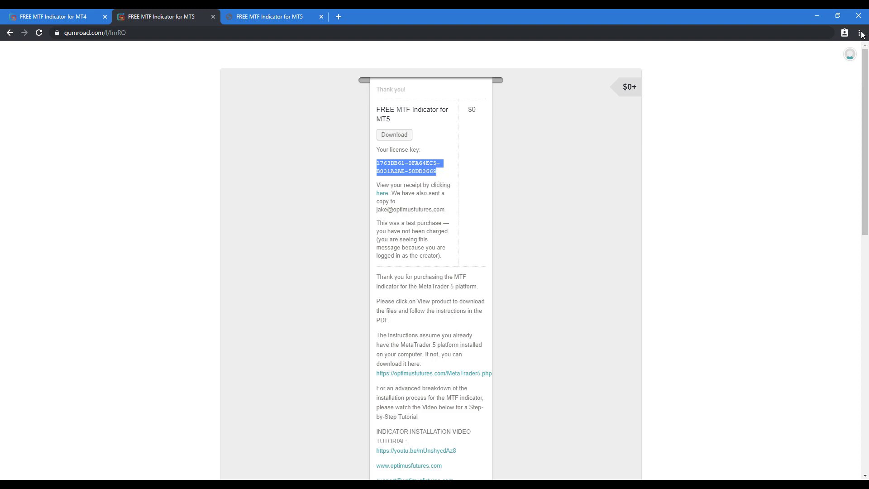
# - Paste the copied key into the licenseKey value and confirm the MTF Trend settings
pyautogui.click(818, 15)
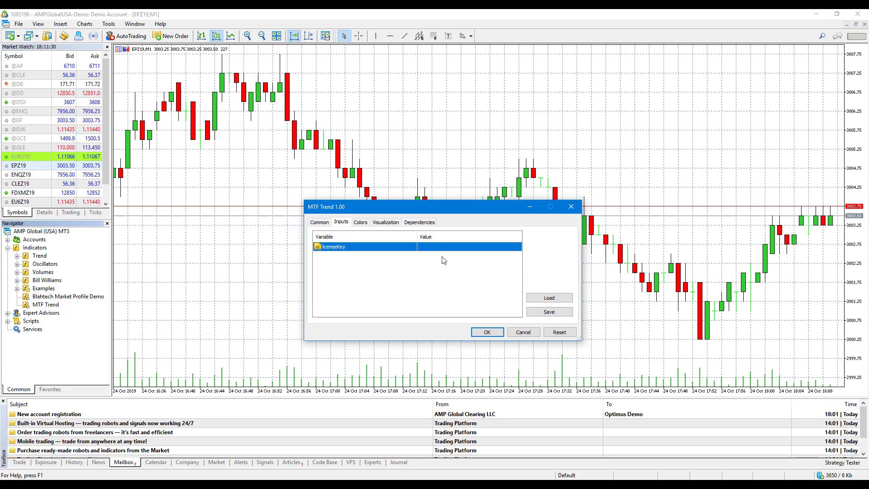
pyautogui.doubleClick(432, 246)
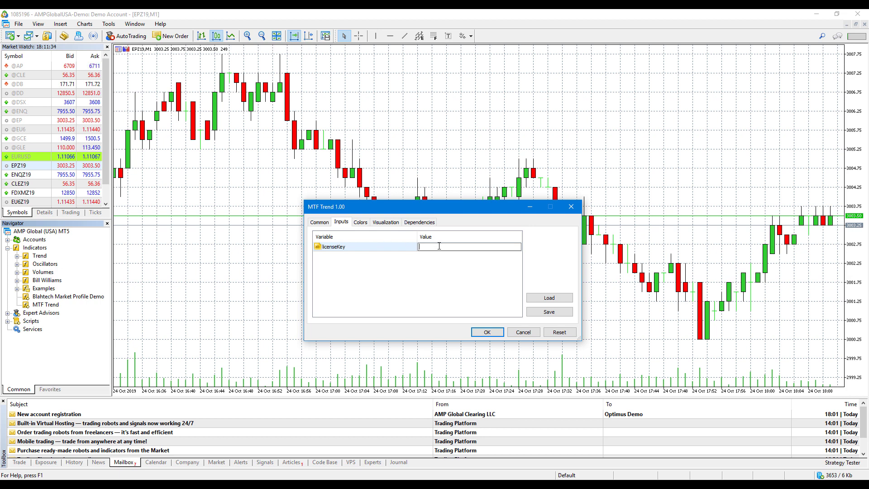
pyautogui.hotkey('ctrl', 'v')
pyautogui.click(483, 334)
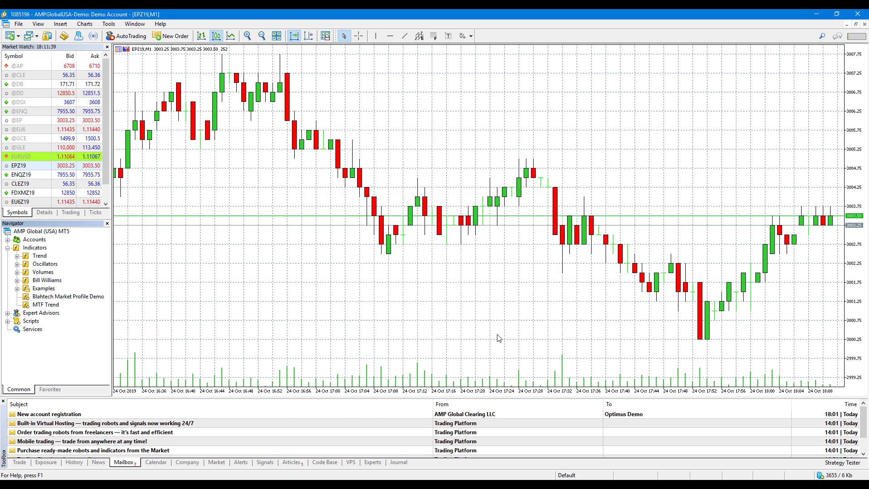
pyautogui.click(487, 333)
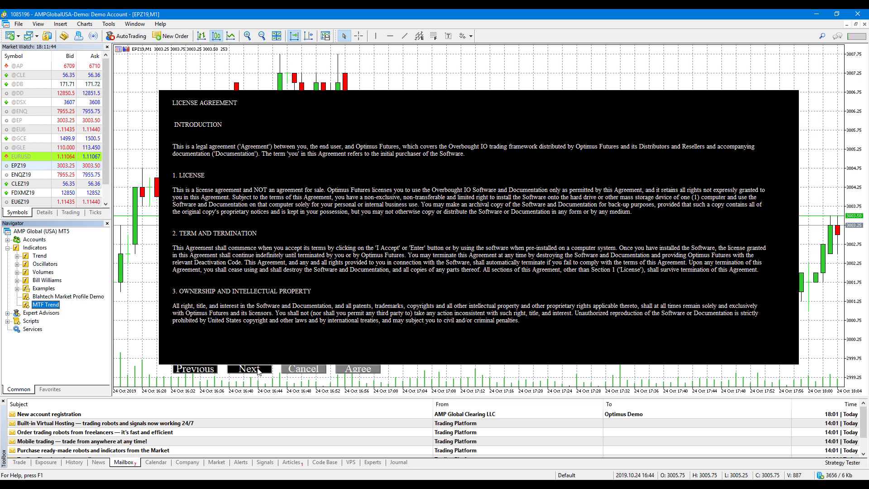
# - Page through the MTF Trend license agreement and accept it to show the panel on EPZ19
pyautogui.click(258, 372)
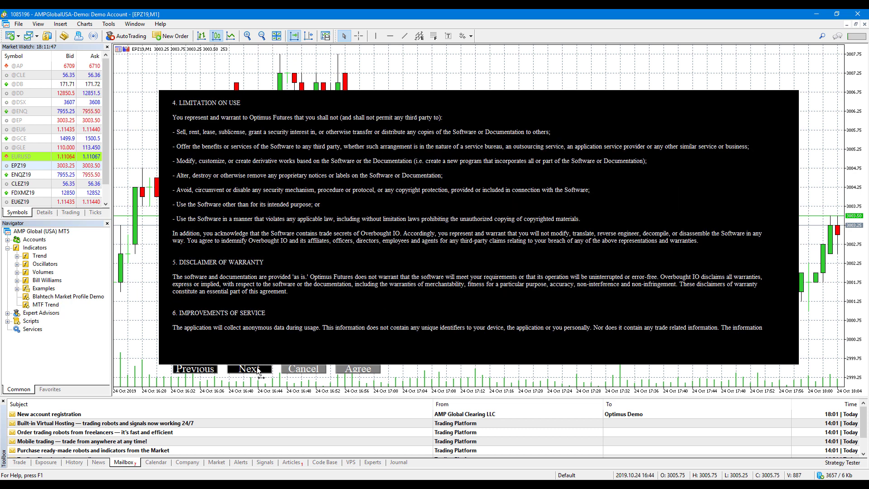
pyautogui.click(258, 371)
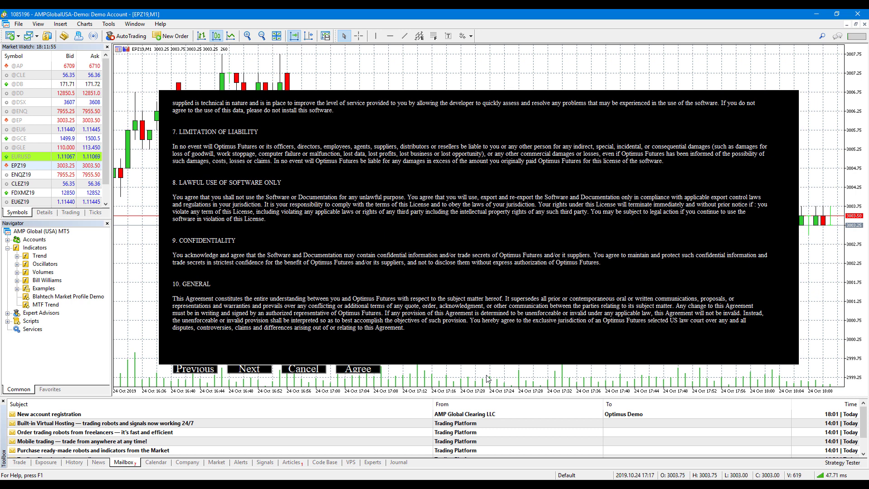
pyautogui.click(365, 370)
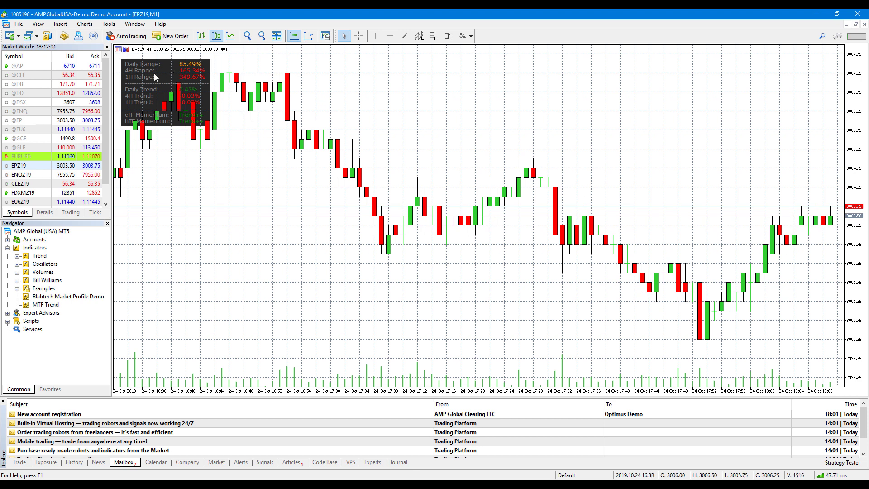
# - Scroll the EPZ19 chart back and forth to check the MTF Trend panel, then open its context menu
pyautogui.scroll(-3, 171, 91)
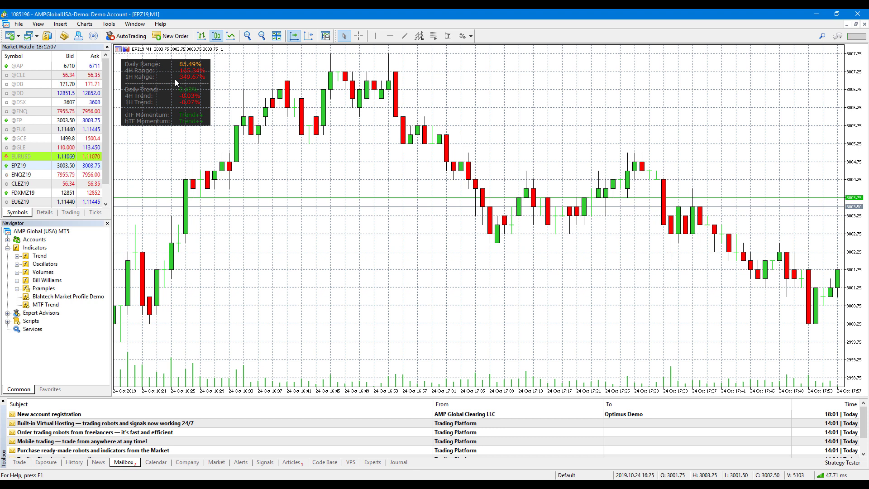
pyautogui.scroll(3, 175, 79)
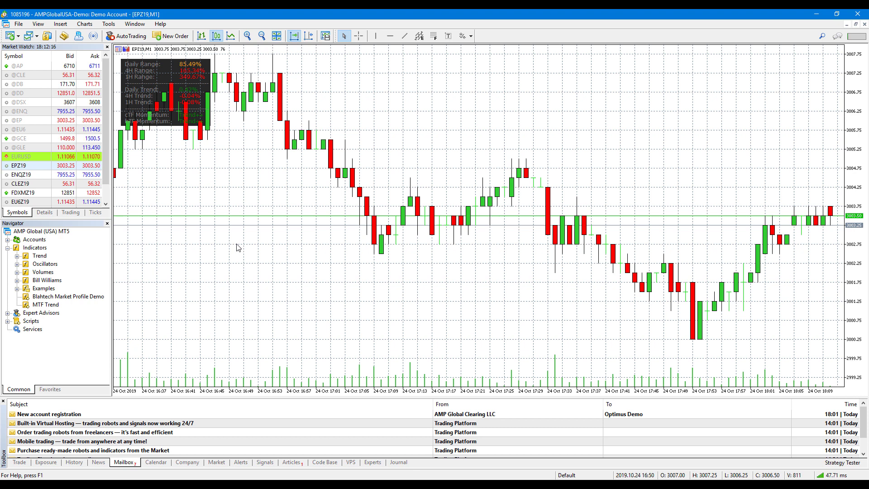
pyautogui.rightClick(219, 236)
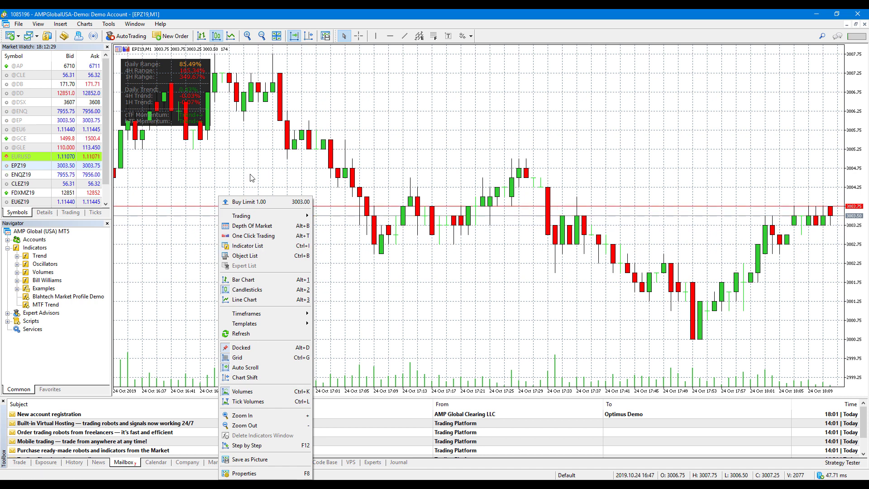
# - Save the EPZ19 chart setup as a template named 'MTF' via Templates > Save Template
pyautogui.rightClick(236, 142)
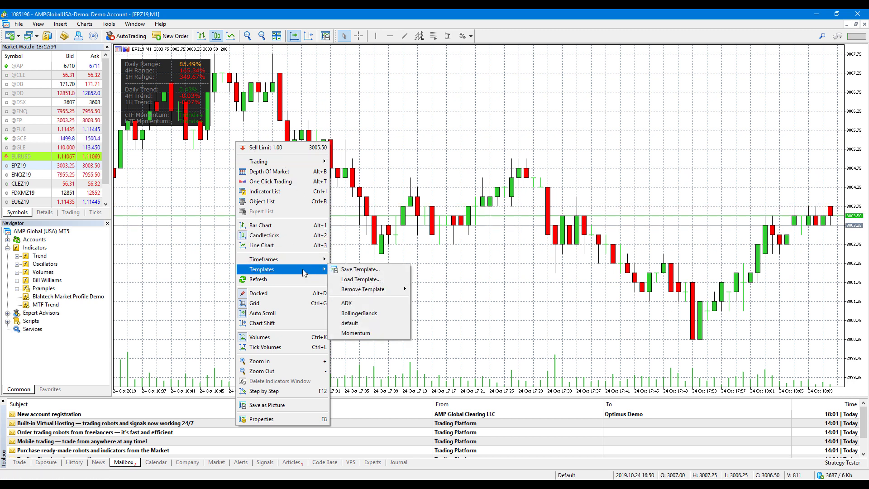
pyautogui.click(307, 271)
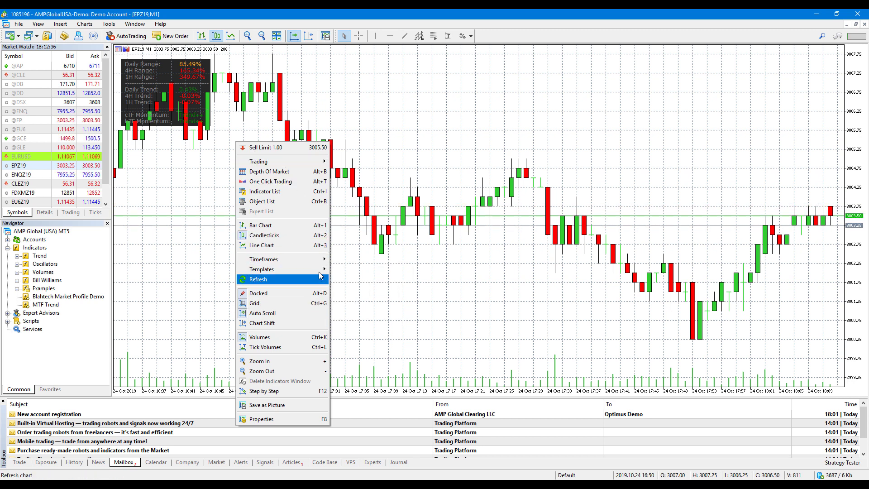
pyautogui.moveTo(317, 269)
pyautogui.click(346, 270)
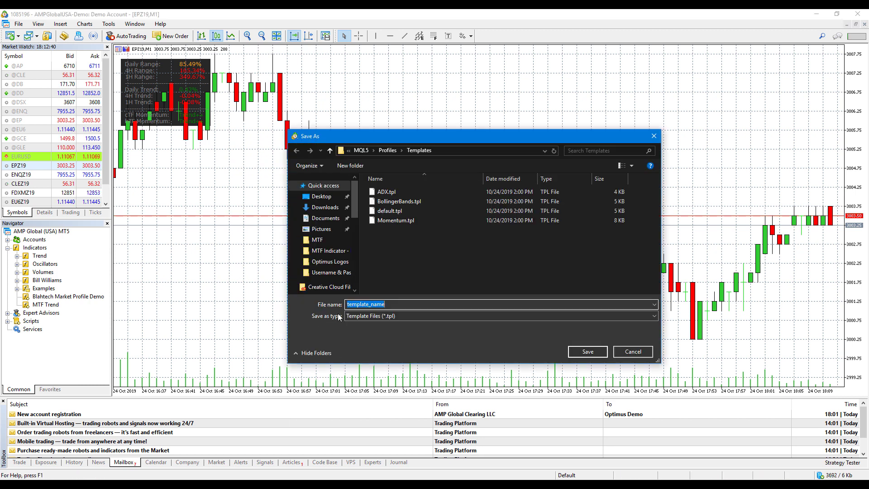
pyautogui.write('MTF')
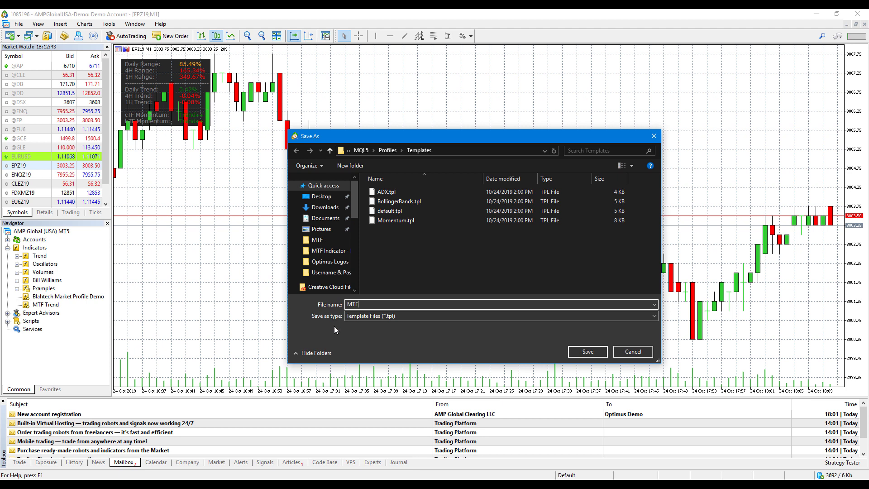
pyautogui.click(584, 352)
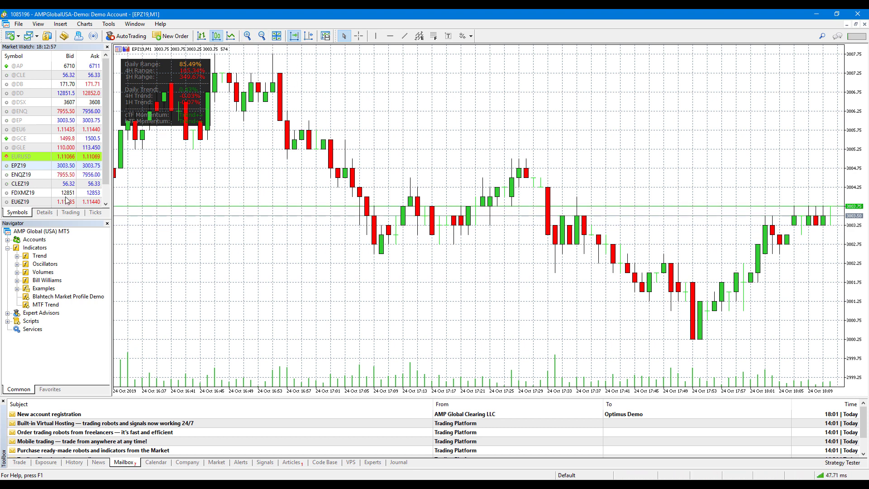
# - Open a new CLEZ19 chart from Market Watch and turn off One Click Trading
pyautogui.rightClick(27, 184)
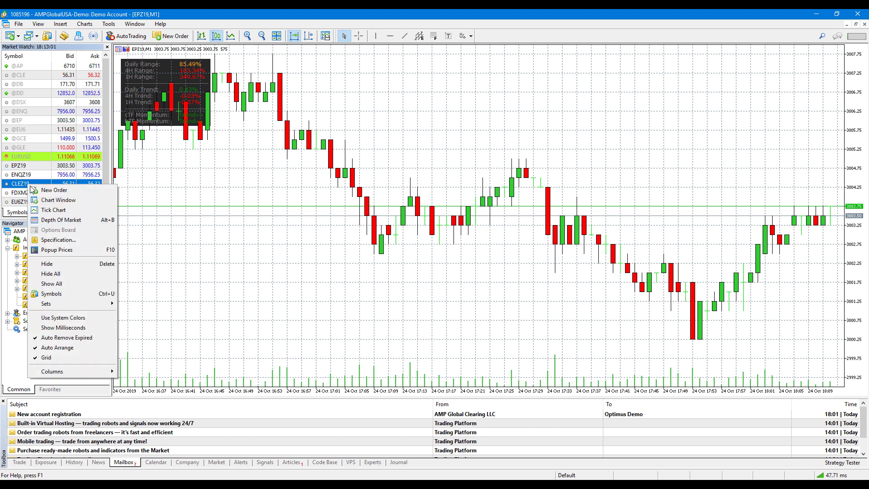
pyautogui.click(44, 200)
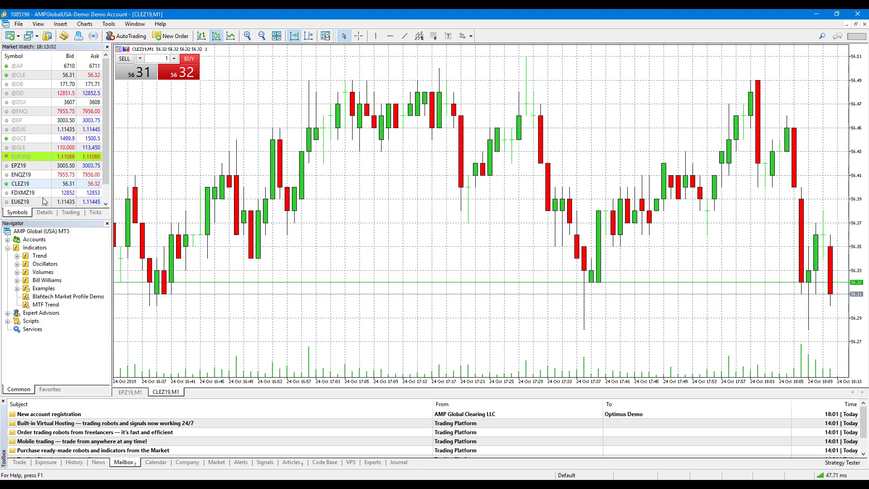
pyautogui.rightClick(242, 90)
pyautogui.click(276, 129)
# - Apply the MTF template to the CLEZ19 chart
pyautogui.rightClick(249, 91)
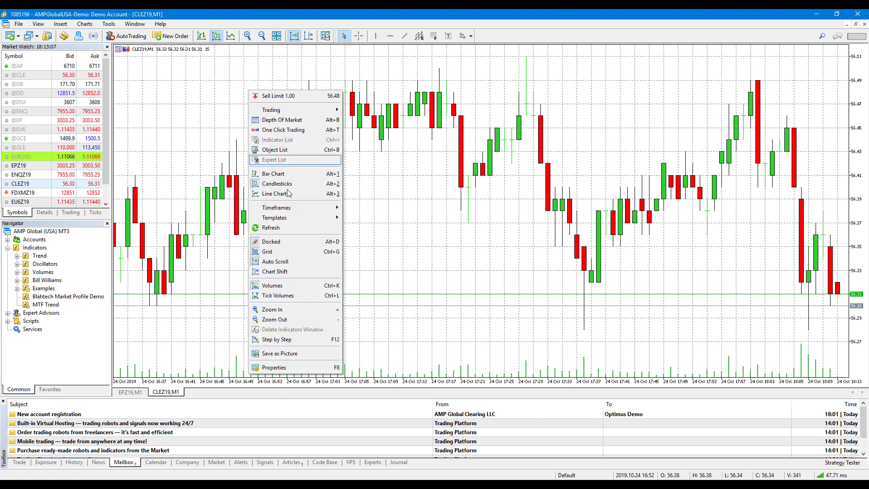
pyautogui.moveTo(292, 219)
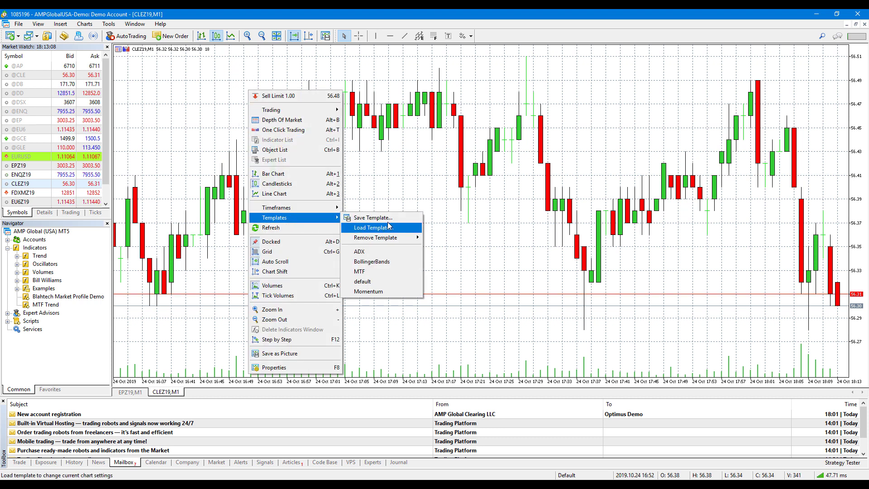
pyautogui.click(377, 271)
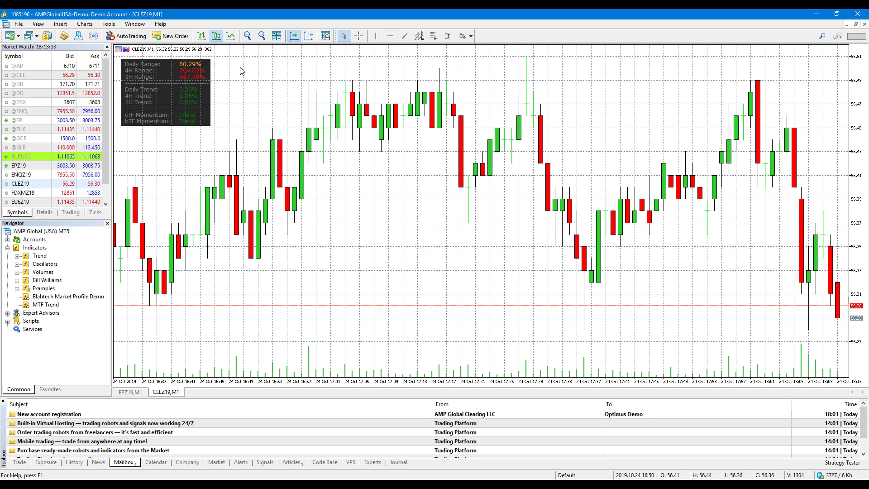
# - Dismiss the chart's template options without changes and switch to File Explorer
pyautogui.rightClick(267, 71)
pyautogui.moveTo(326, 195)
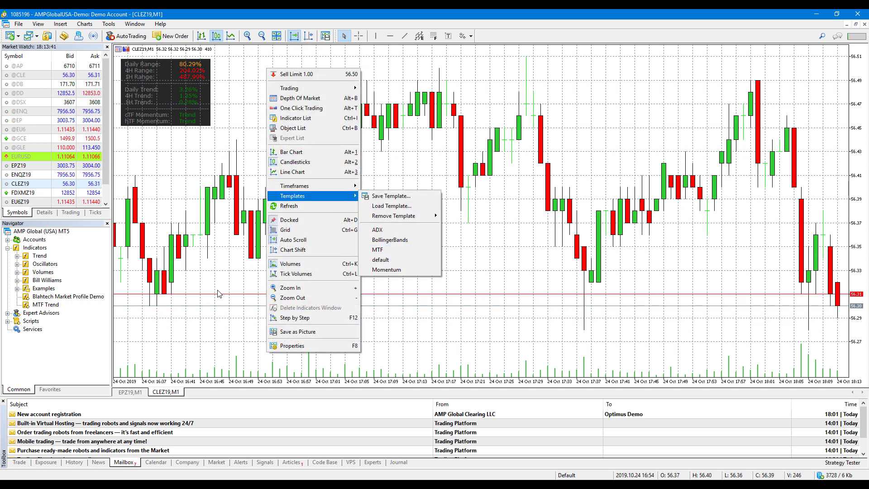
pyautogui.click(218, 291)
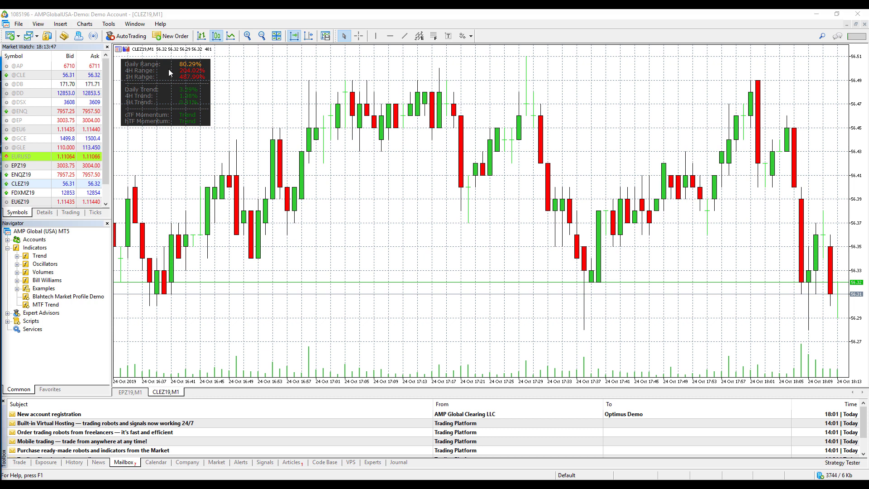
pyautogui.hotkey('alt', 'Tab')
# - Return Explorer to the MTF Indicator - MT5 folder, move it aside, and go back to MetaTrader 5
pyautogui.click(117, 84)
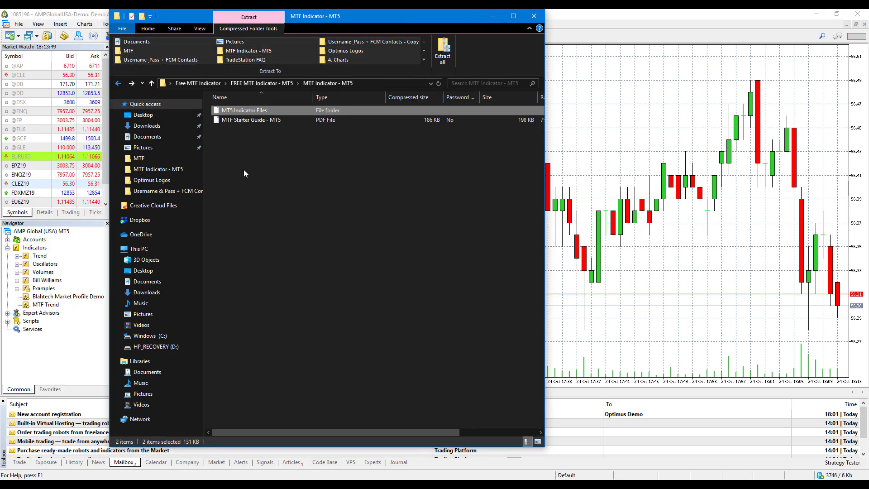
pyautogui.click(255, 121)
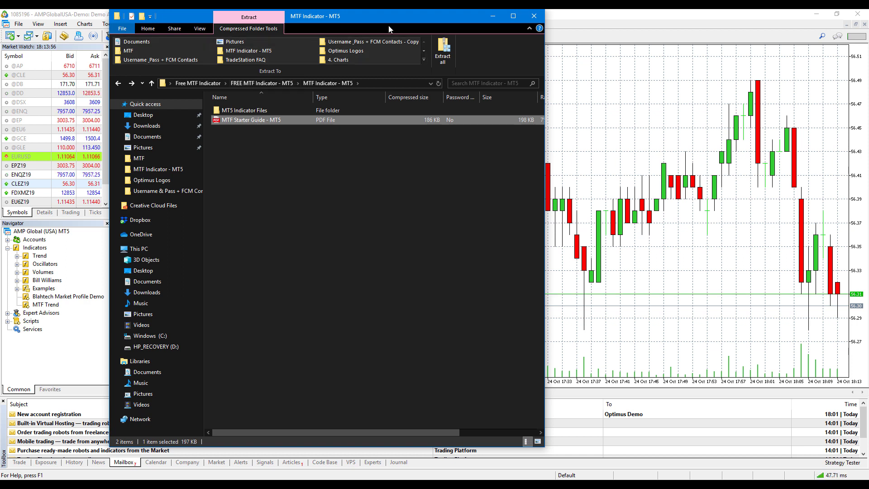
pyautogui.moveTo(368, 19); pyautogui.dragTo(277, 56)
pyautogui.press('super+Down')
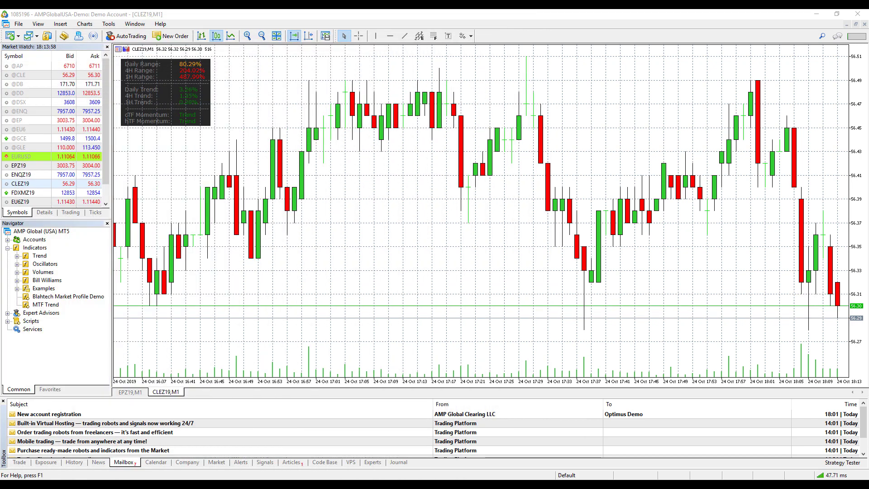